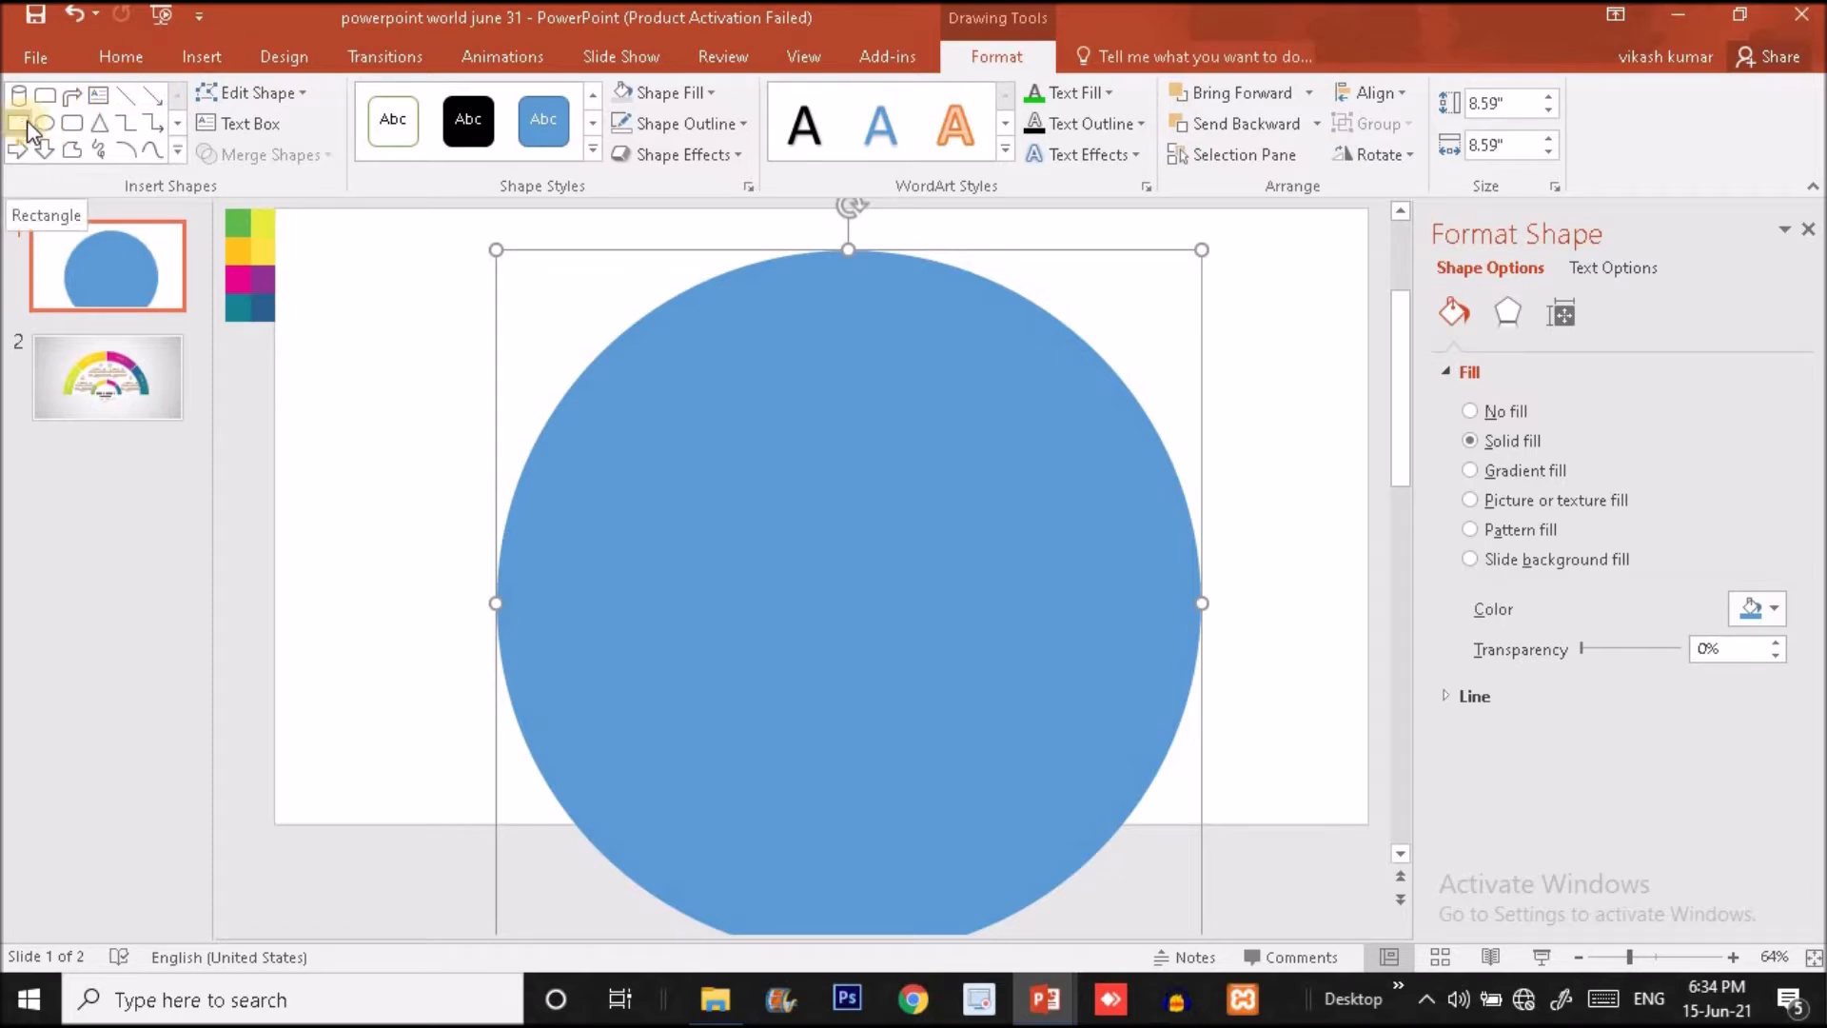
- Draw a rectangle about 10.75" wide and 4.05" high across the middle of the blue circle
{"action": "left_click", "coordinate": [214, 56]}
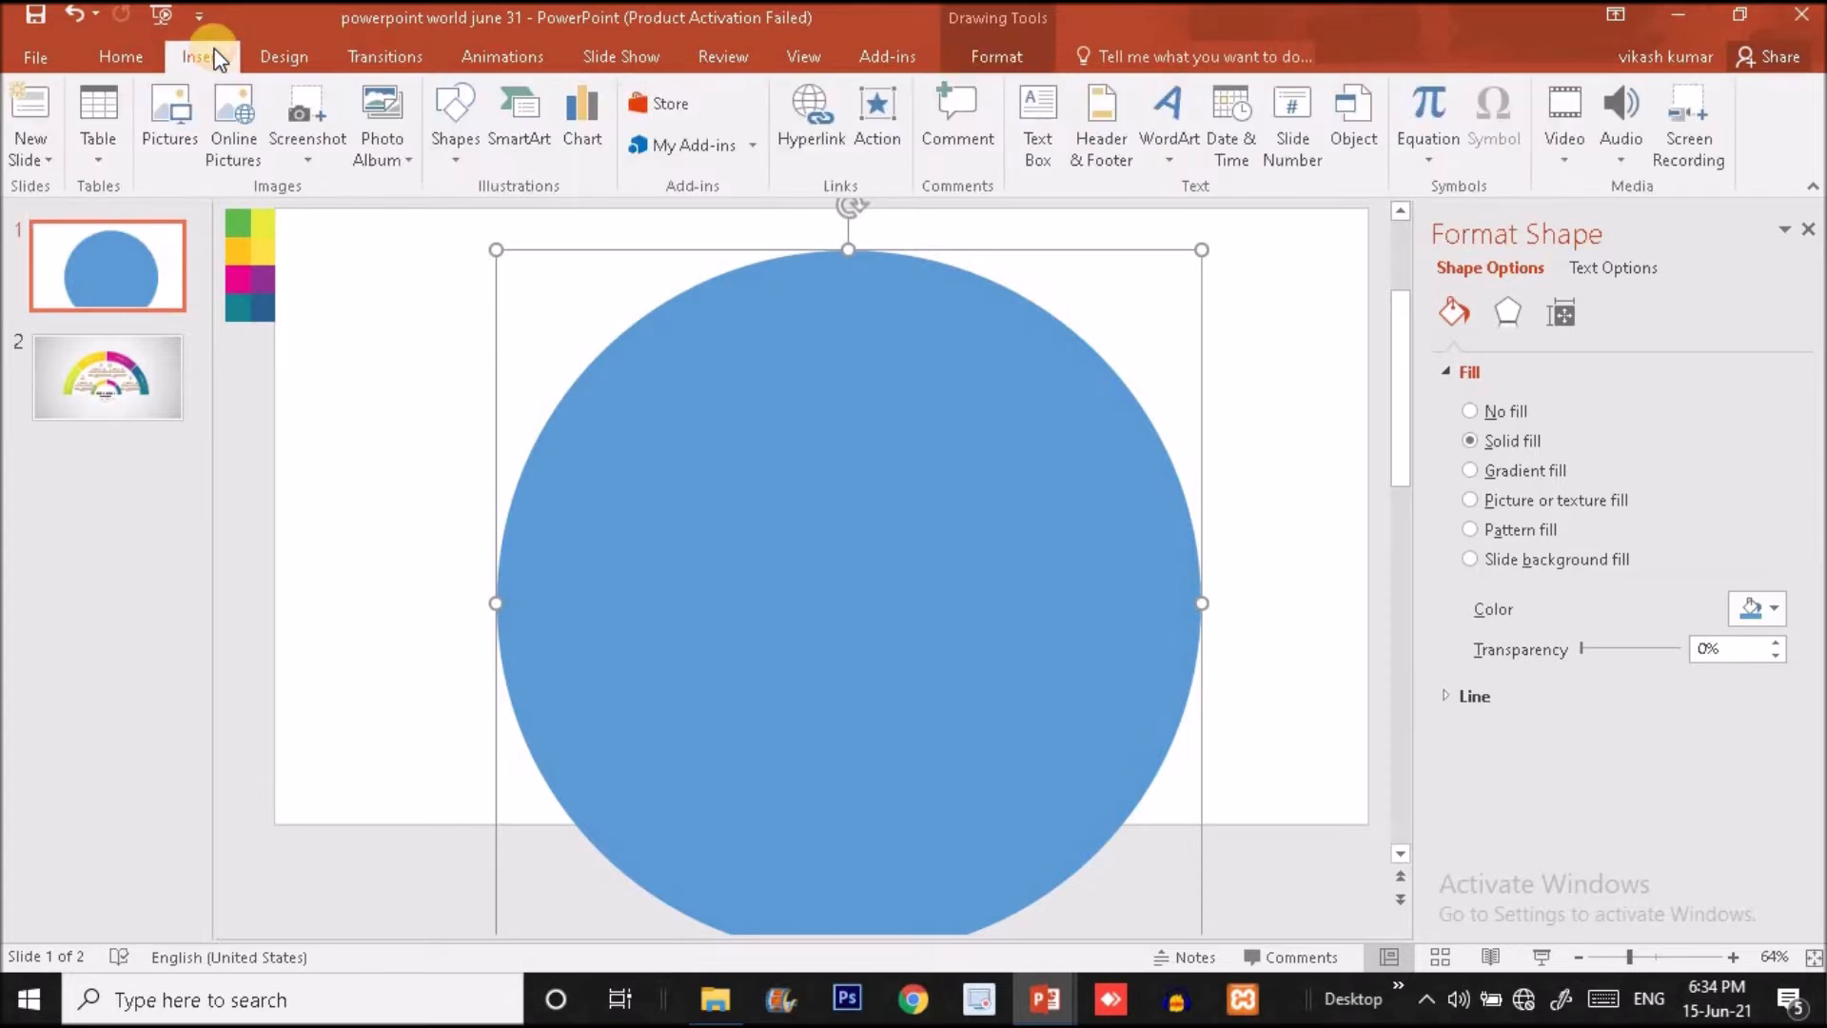
{"action": "left_click", "coordinate": [454, 133]}
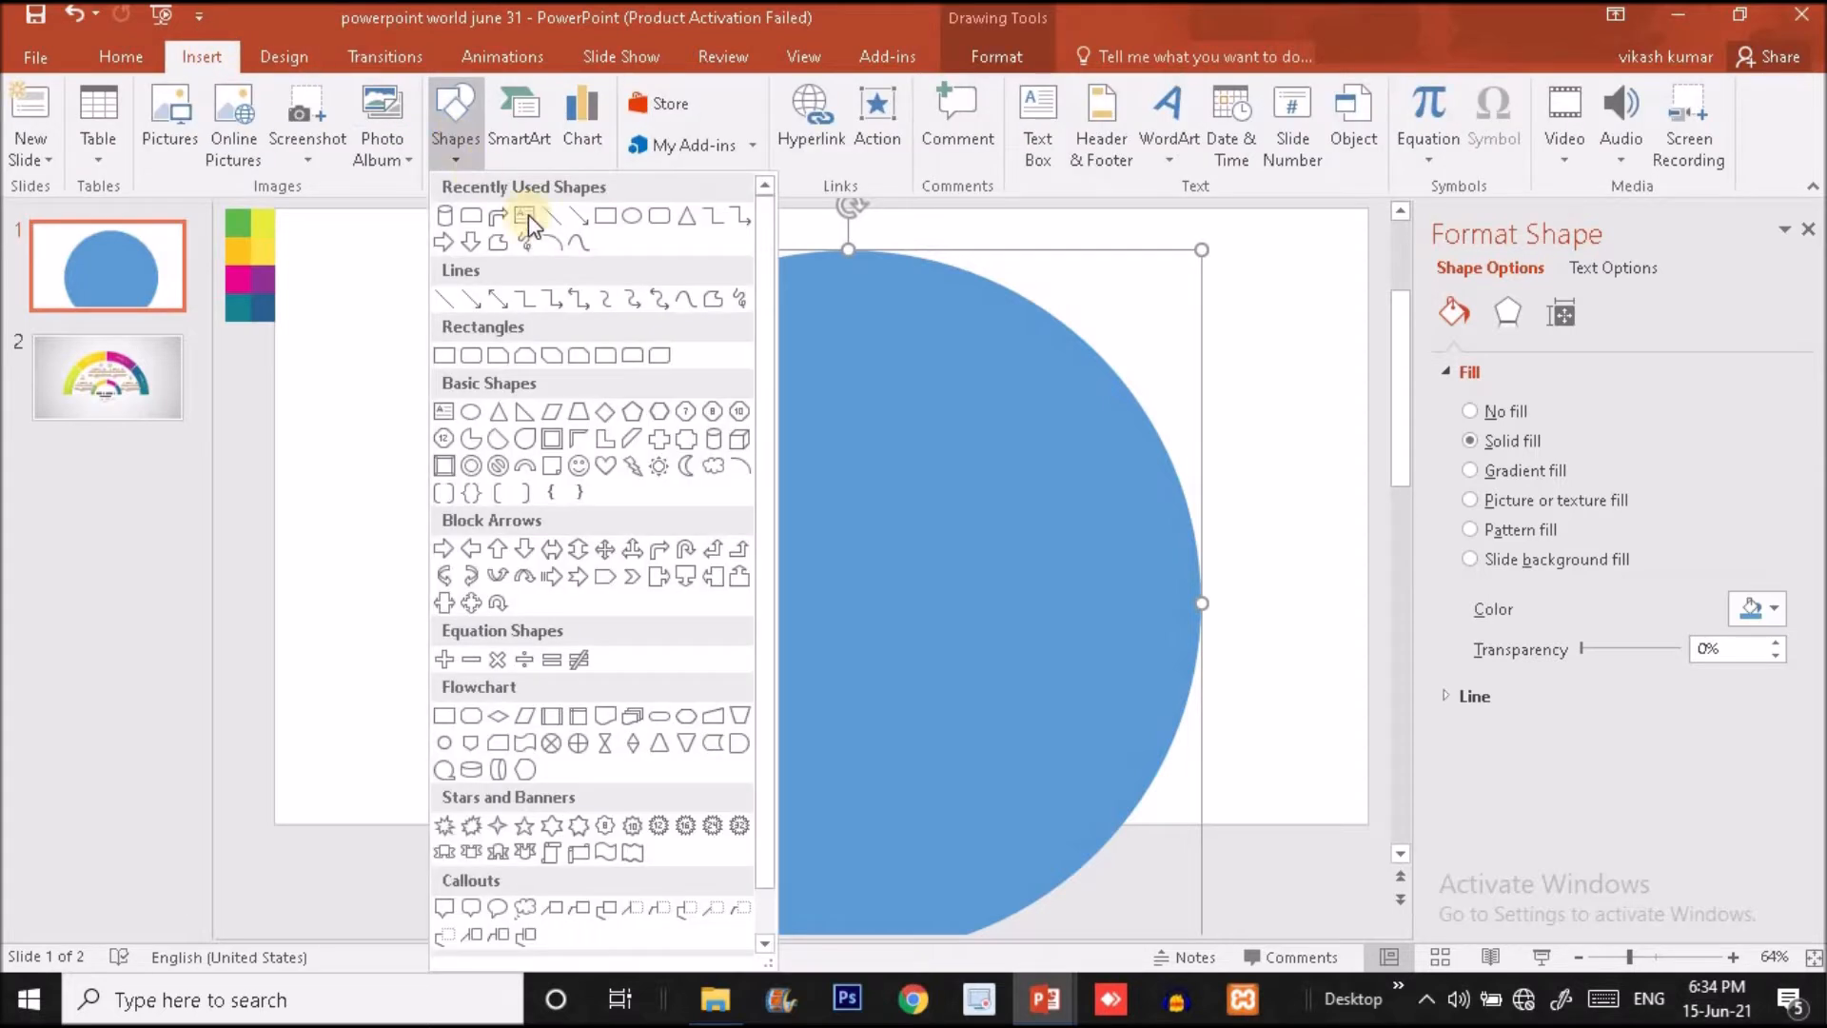
{"action": "left_click", "coordinate": [606, 217]}
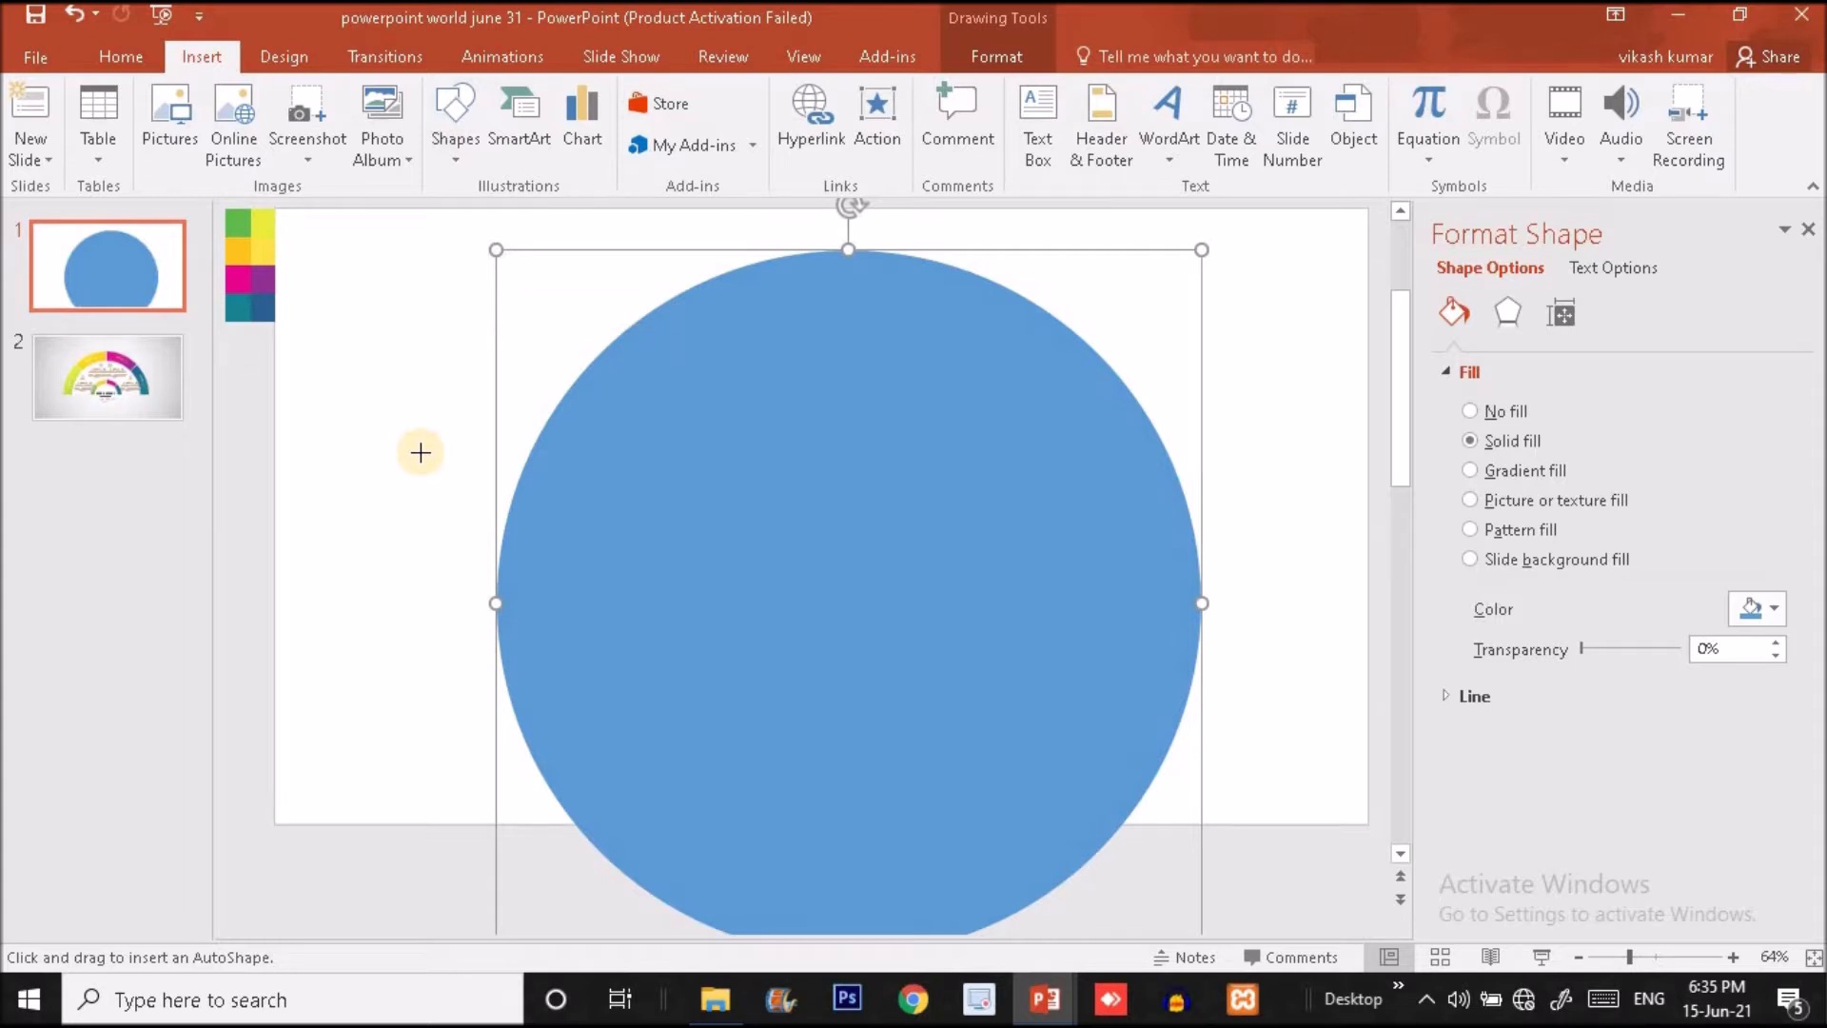
{"action": "mouse_move", "coordinate": [420, 451]}
{"action": "left_mouse_down"}
{"action": "mouse_move", "coordinate": [1313, 619]}
{"action": "mouse_move", "coordinate": [1302, 784]}
{"action": "left_mouse_up"}
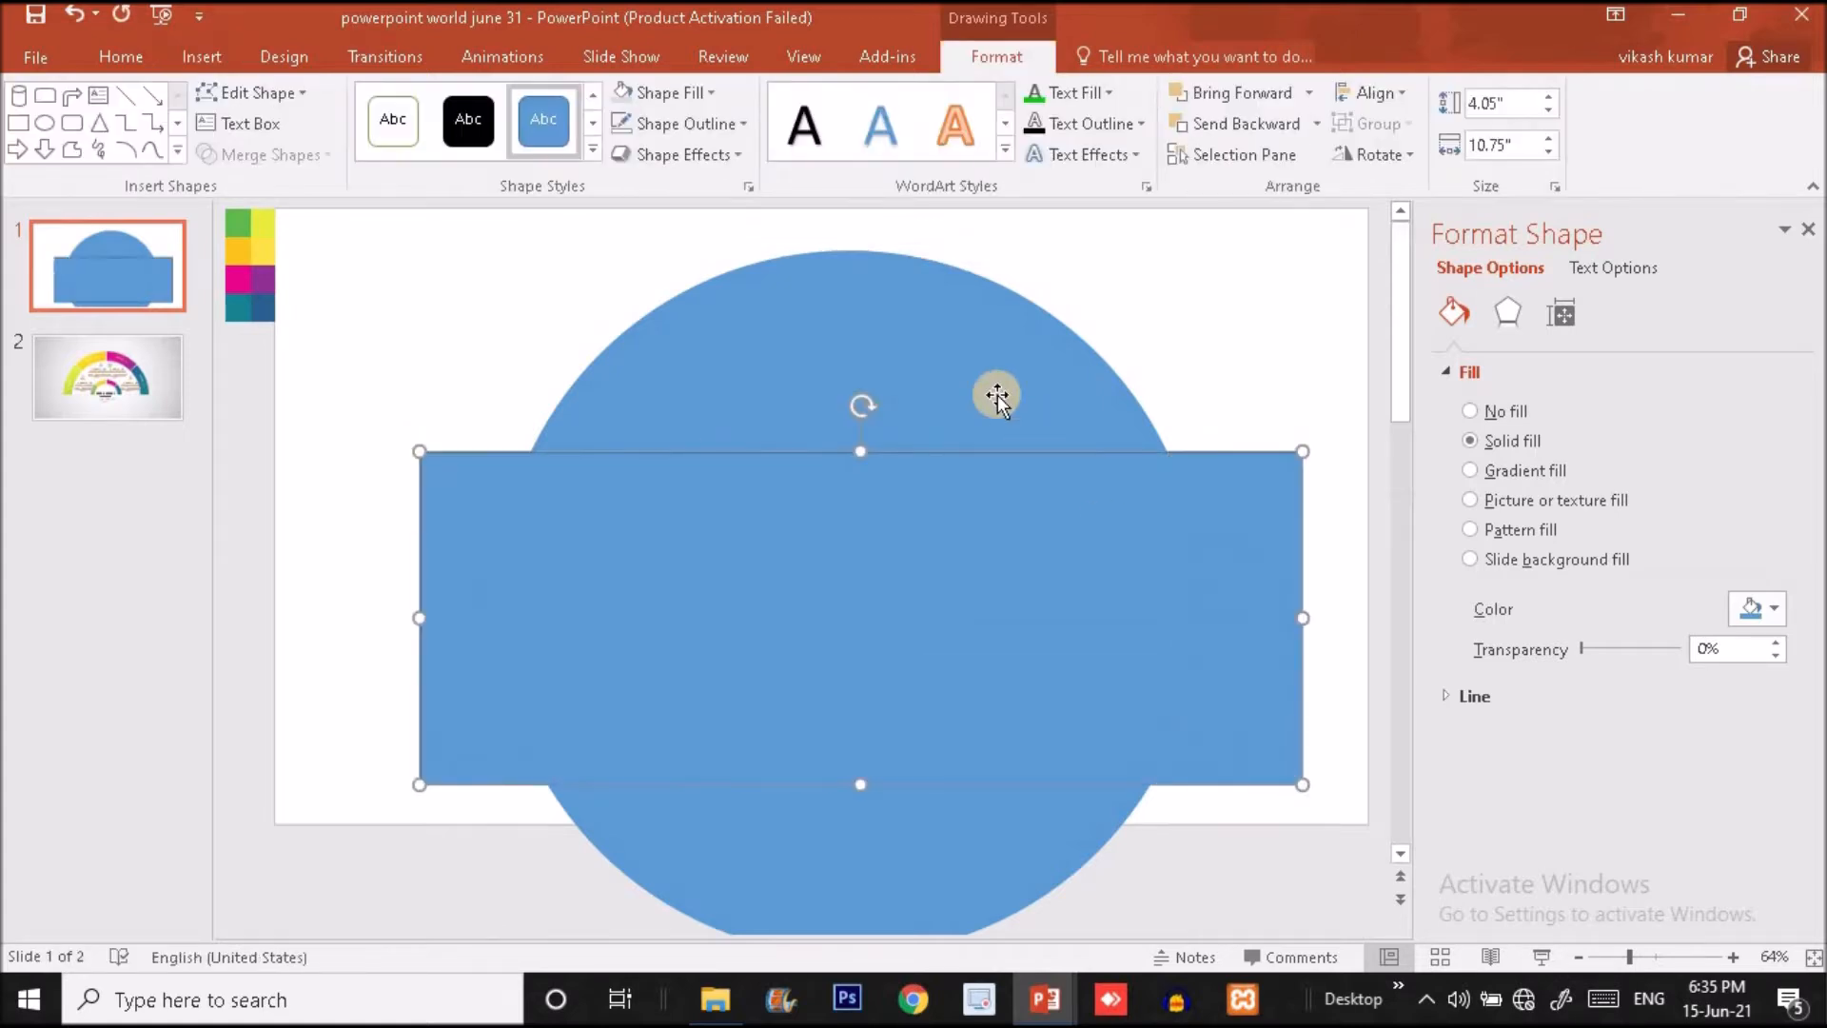
- Fill the rectangle with light grey and remove its outline
{"action": "left_click", "coordinate": [625, 95]}
{"action": "left_click", "coordinate": [658, 125]}
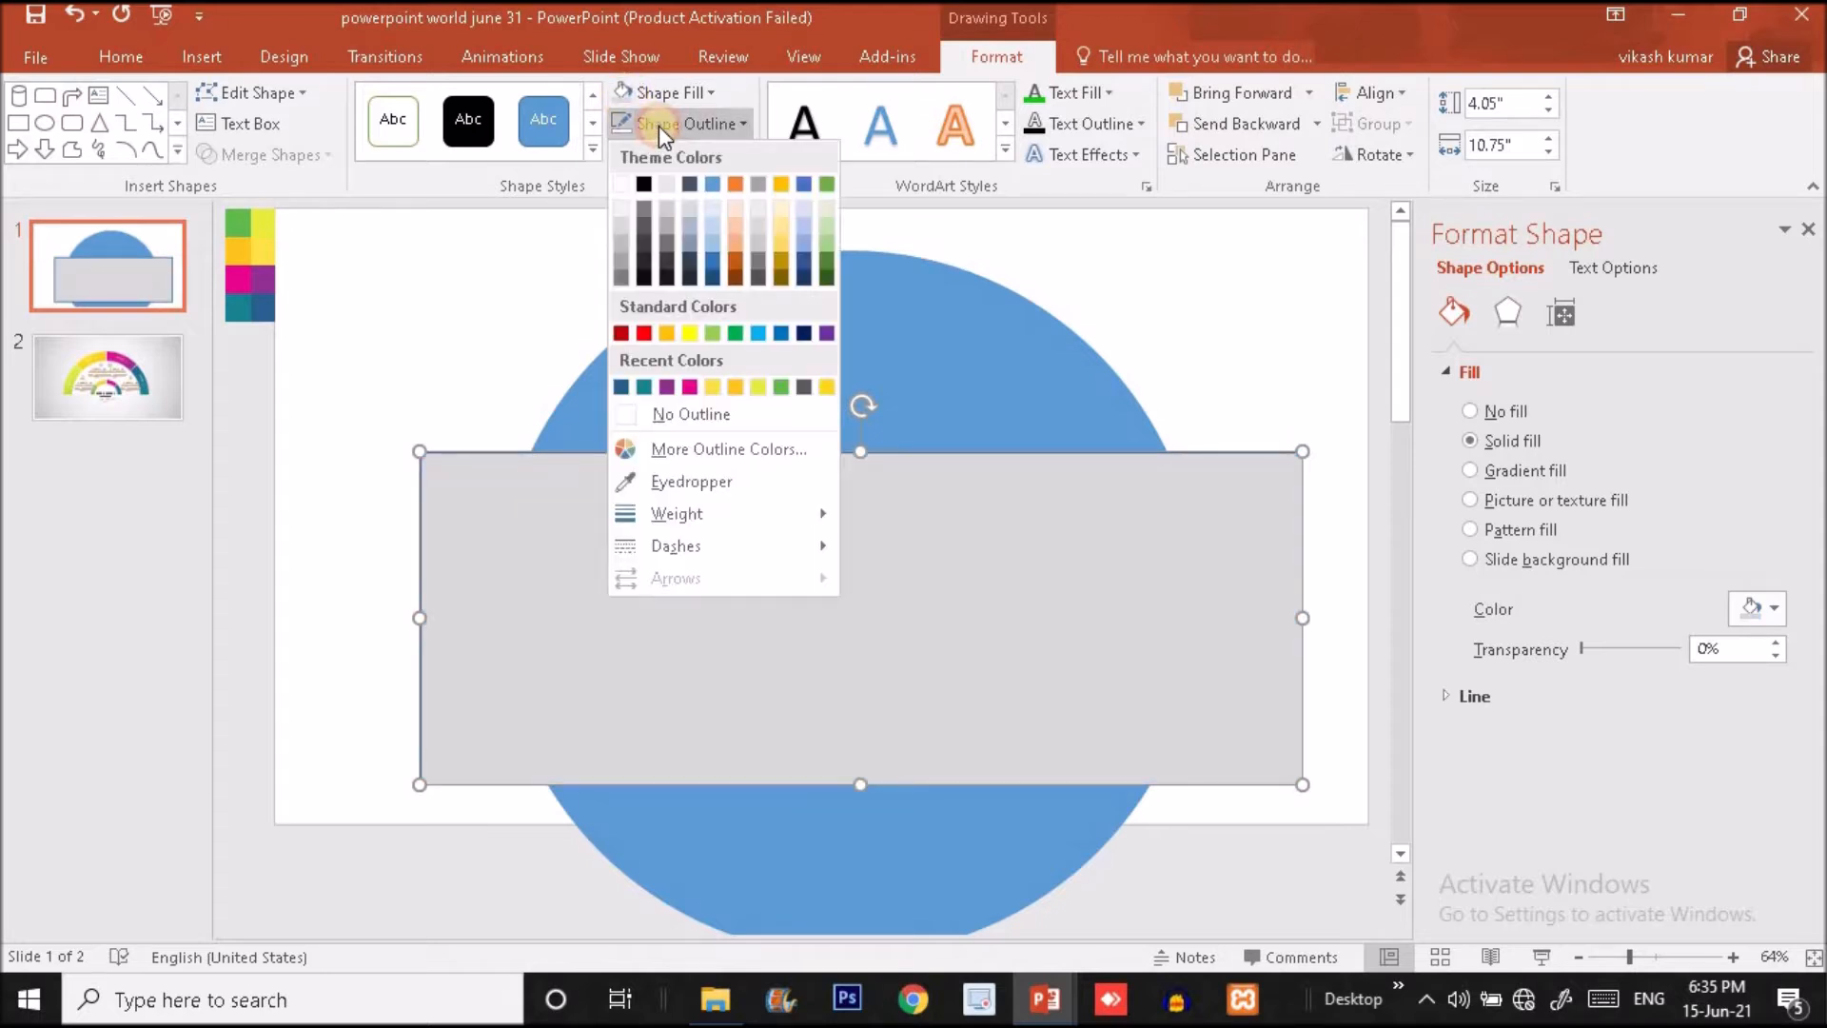
{"action": "left_click", "coordinate": [681, 405]}
{"action": "left_click", "coordinate": [857, 762]}
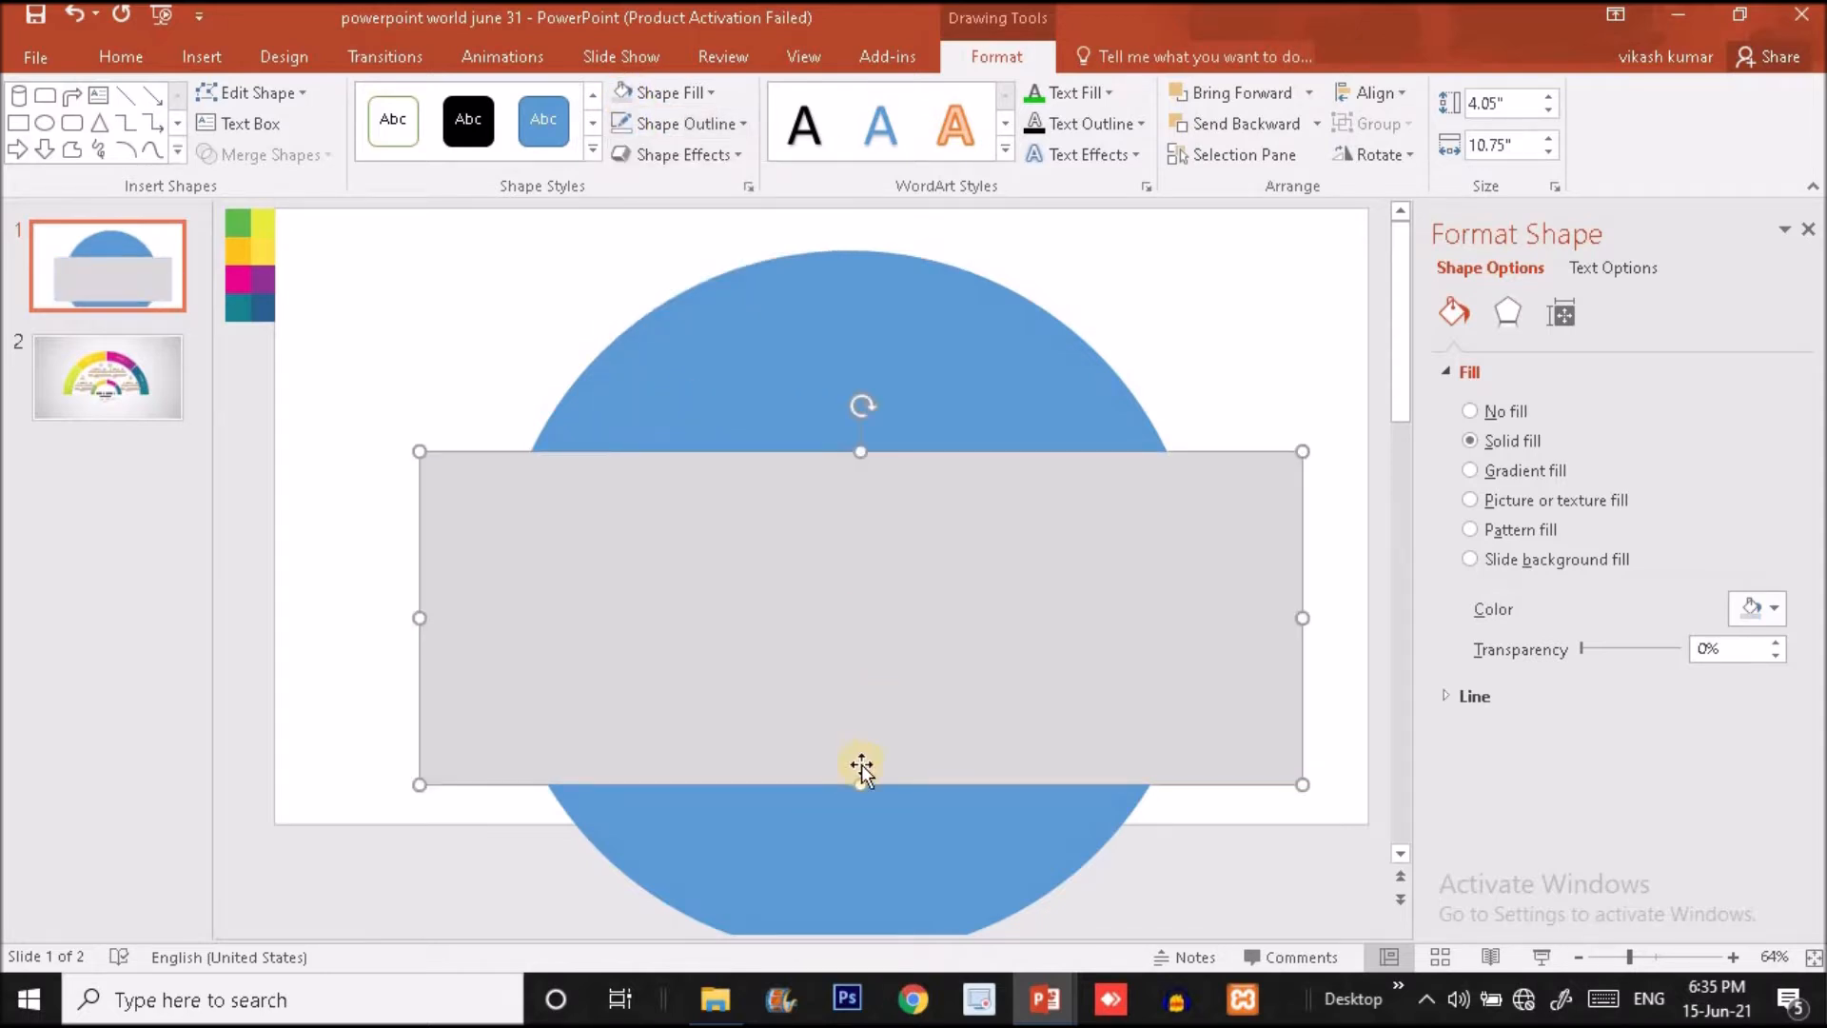
- Try to cover the circle's lower half by stretching the grey rectangle to about 6.79" high and moving it down
{"action": "left_click_drag", "start_coordinate": [856, 772], "coordinate": [856, 1004]}
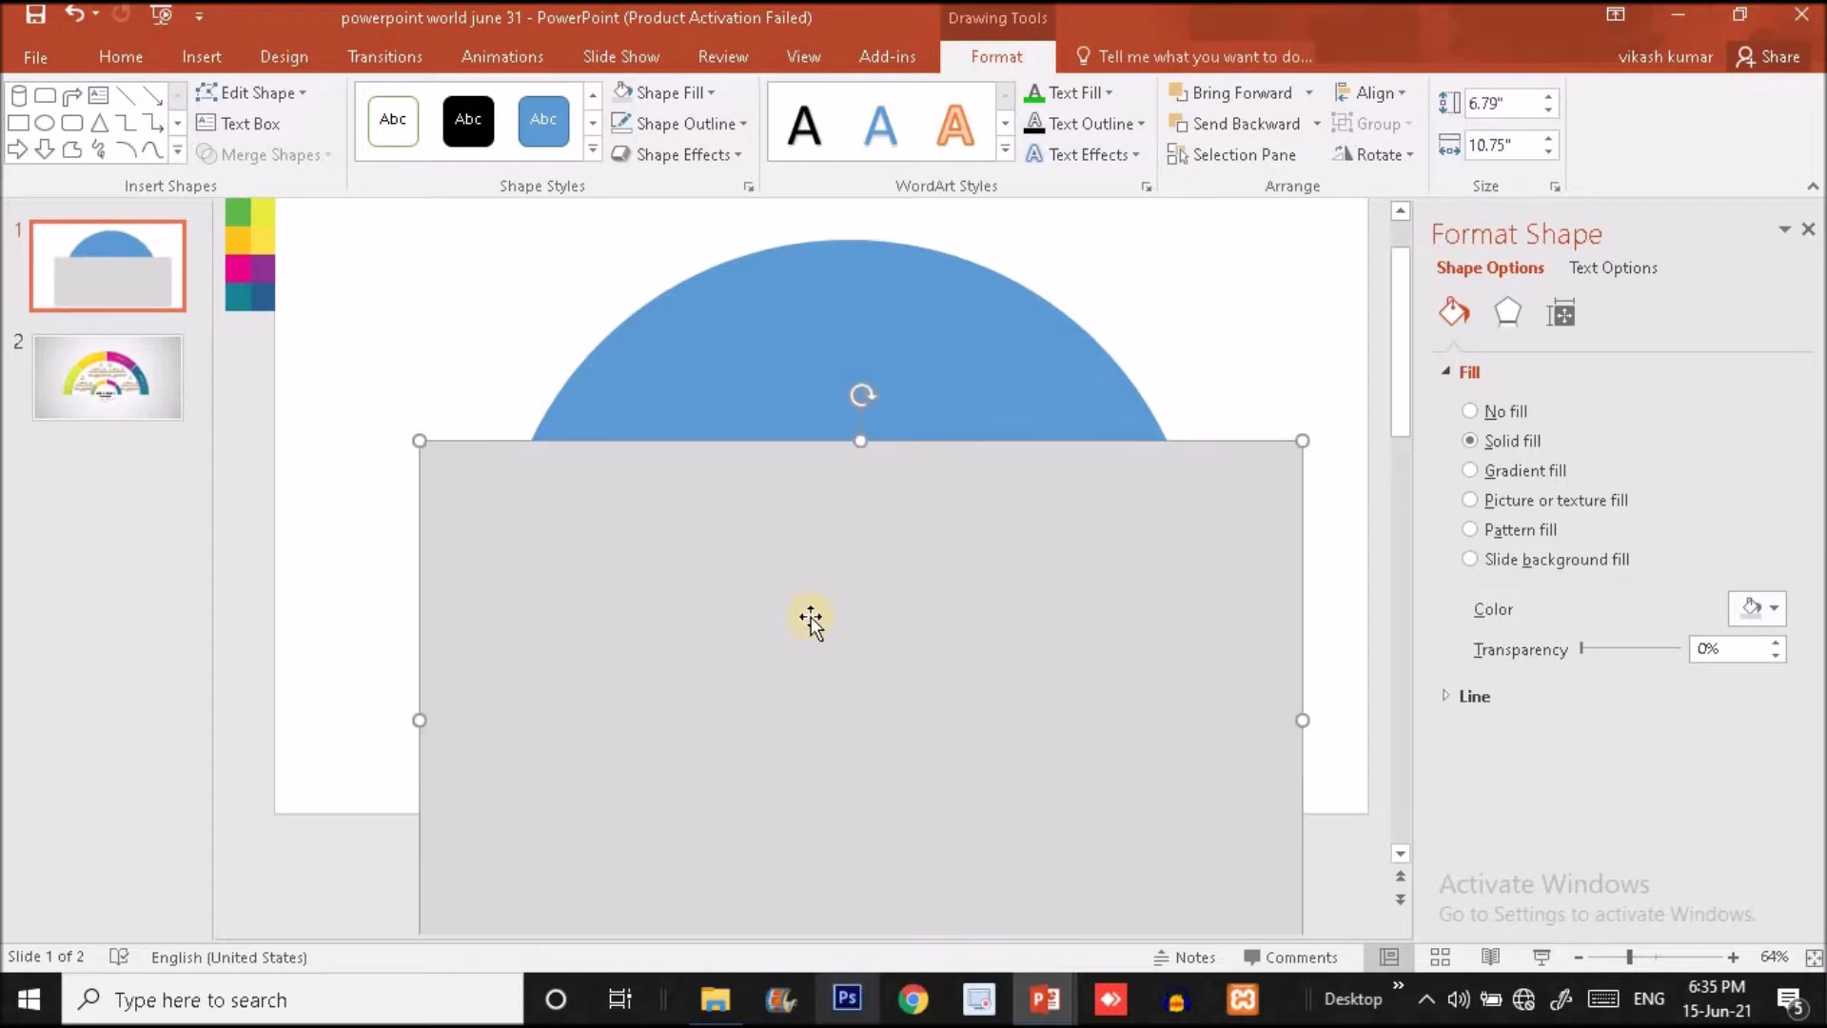
{"action": "left_click_drag", "start_coordinate": [1404, 417], "coordinate": [1404, 454]}
{"action": "left_click_drag", "start_coordinate": [946, 660], "coordinate": [919, 778]}
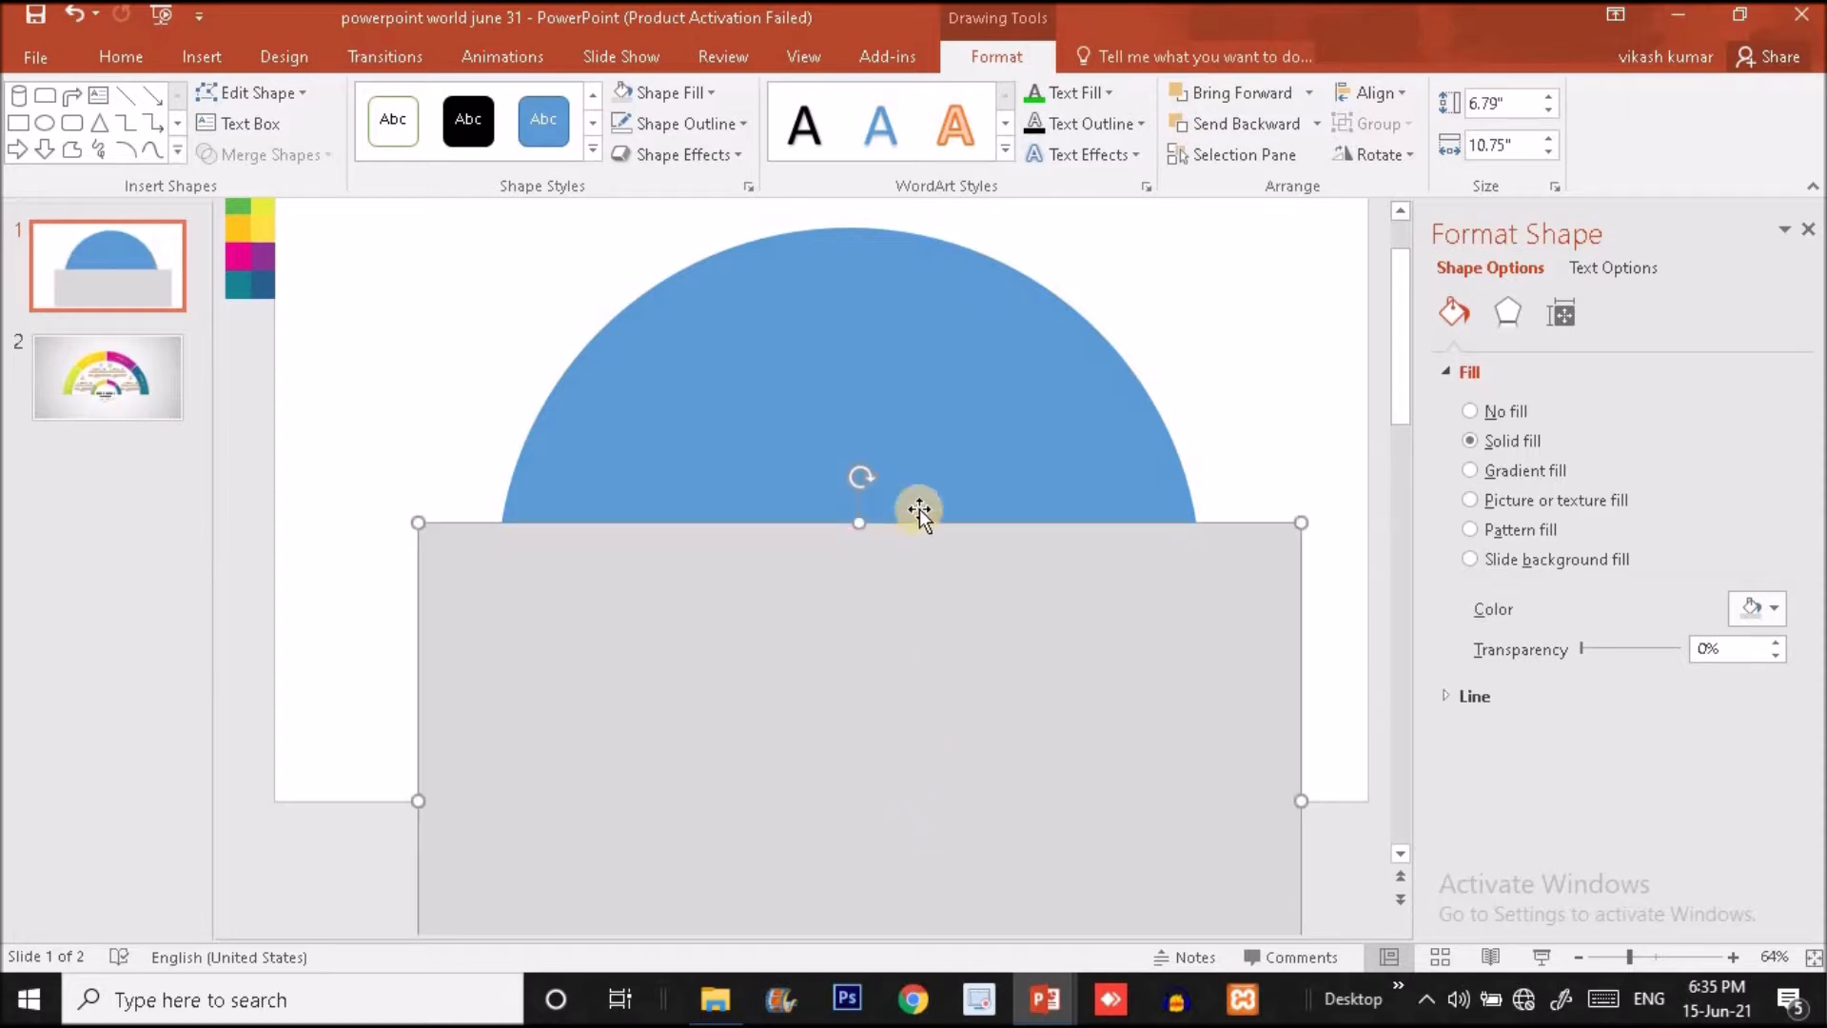
{"action": "left_click", "coordinate": [732, 415]}
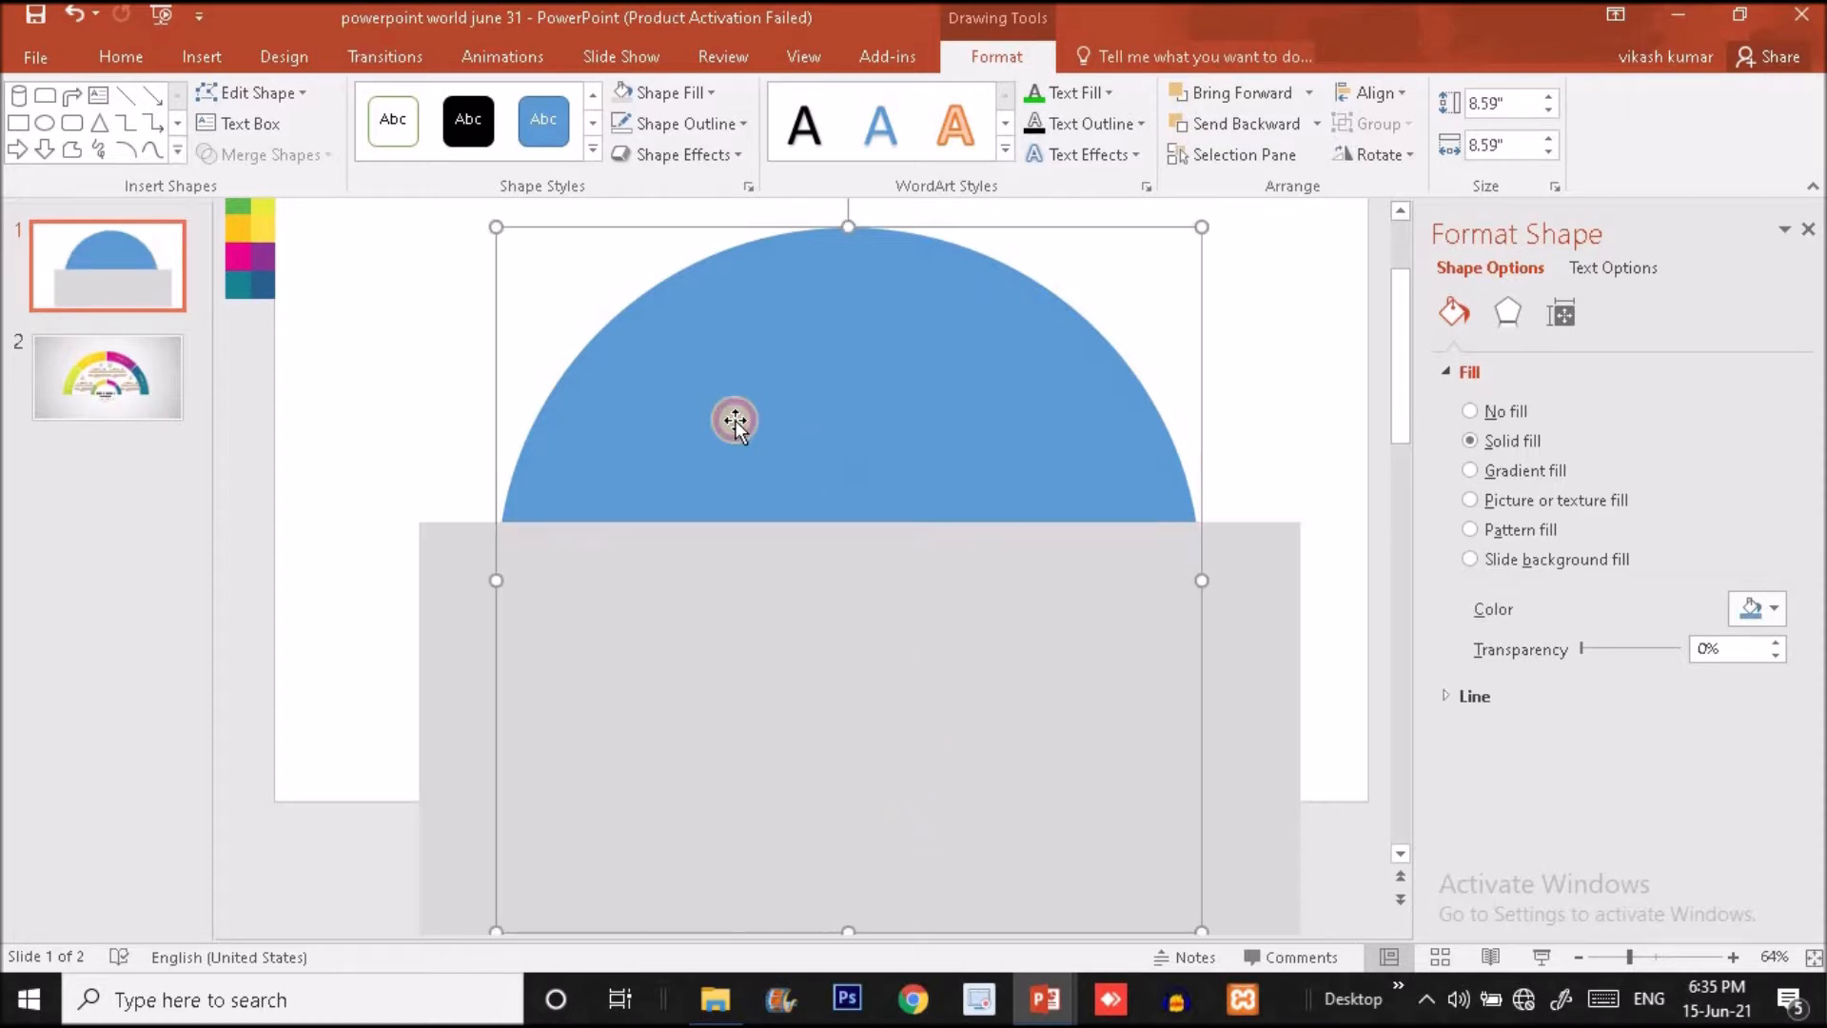
{"action": "left_click", "coordinate": [855, 526]}
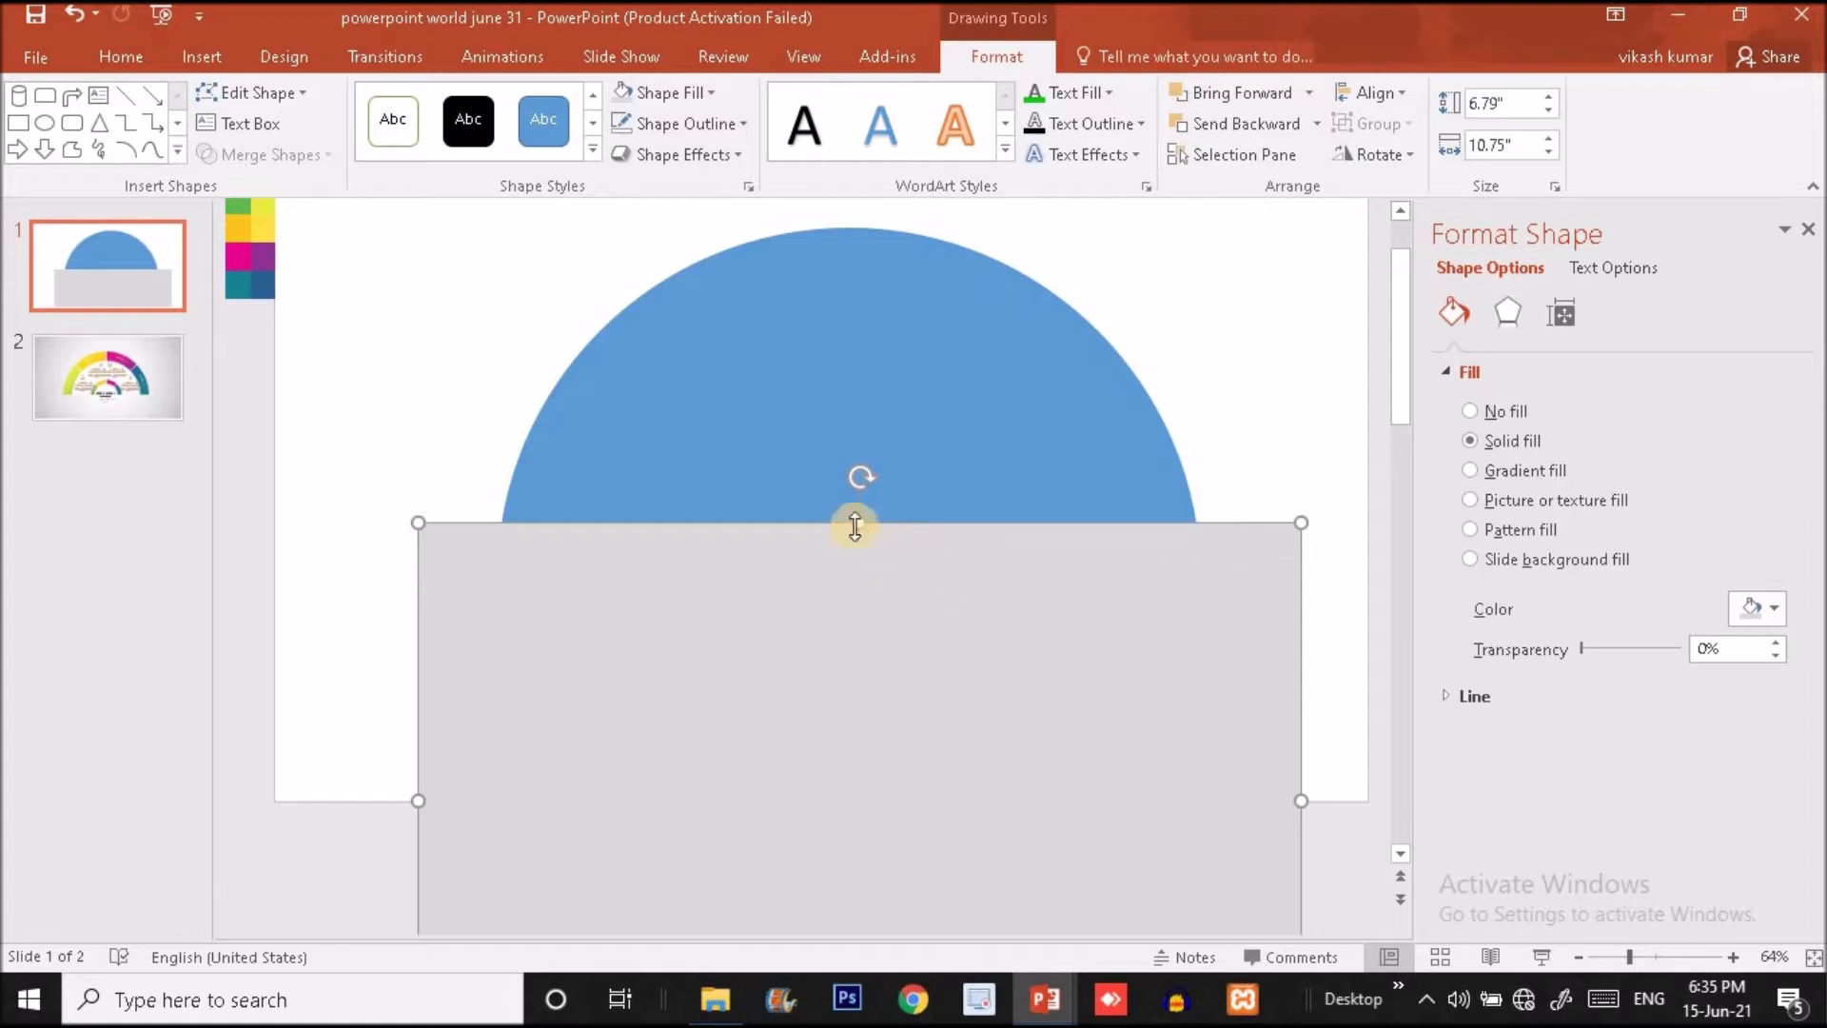
{"action": "mouse_move", "coordinate": [856, 521]}
{"action": "left_mouse_down"}
{"action": "mouse_move", "coordinate": [860, 689]}
{"action": "mouse_move", "coordinate": [860, 555]}
{"action": "left_mouse_up"}
{"action": "left_click_drag", "start_coordinate": [860, 554], "coordinate": [860, 549]}
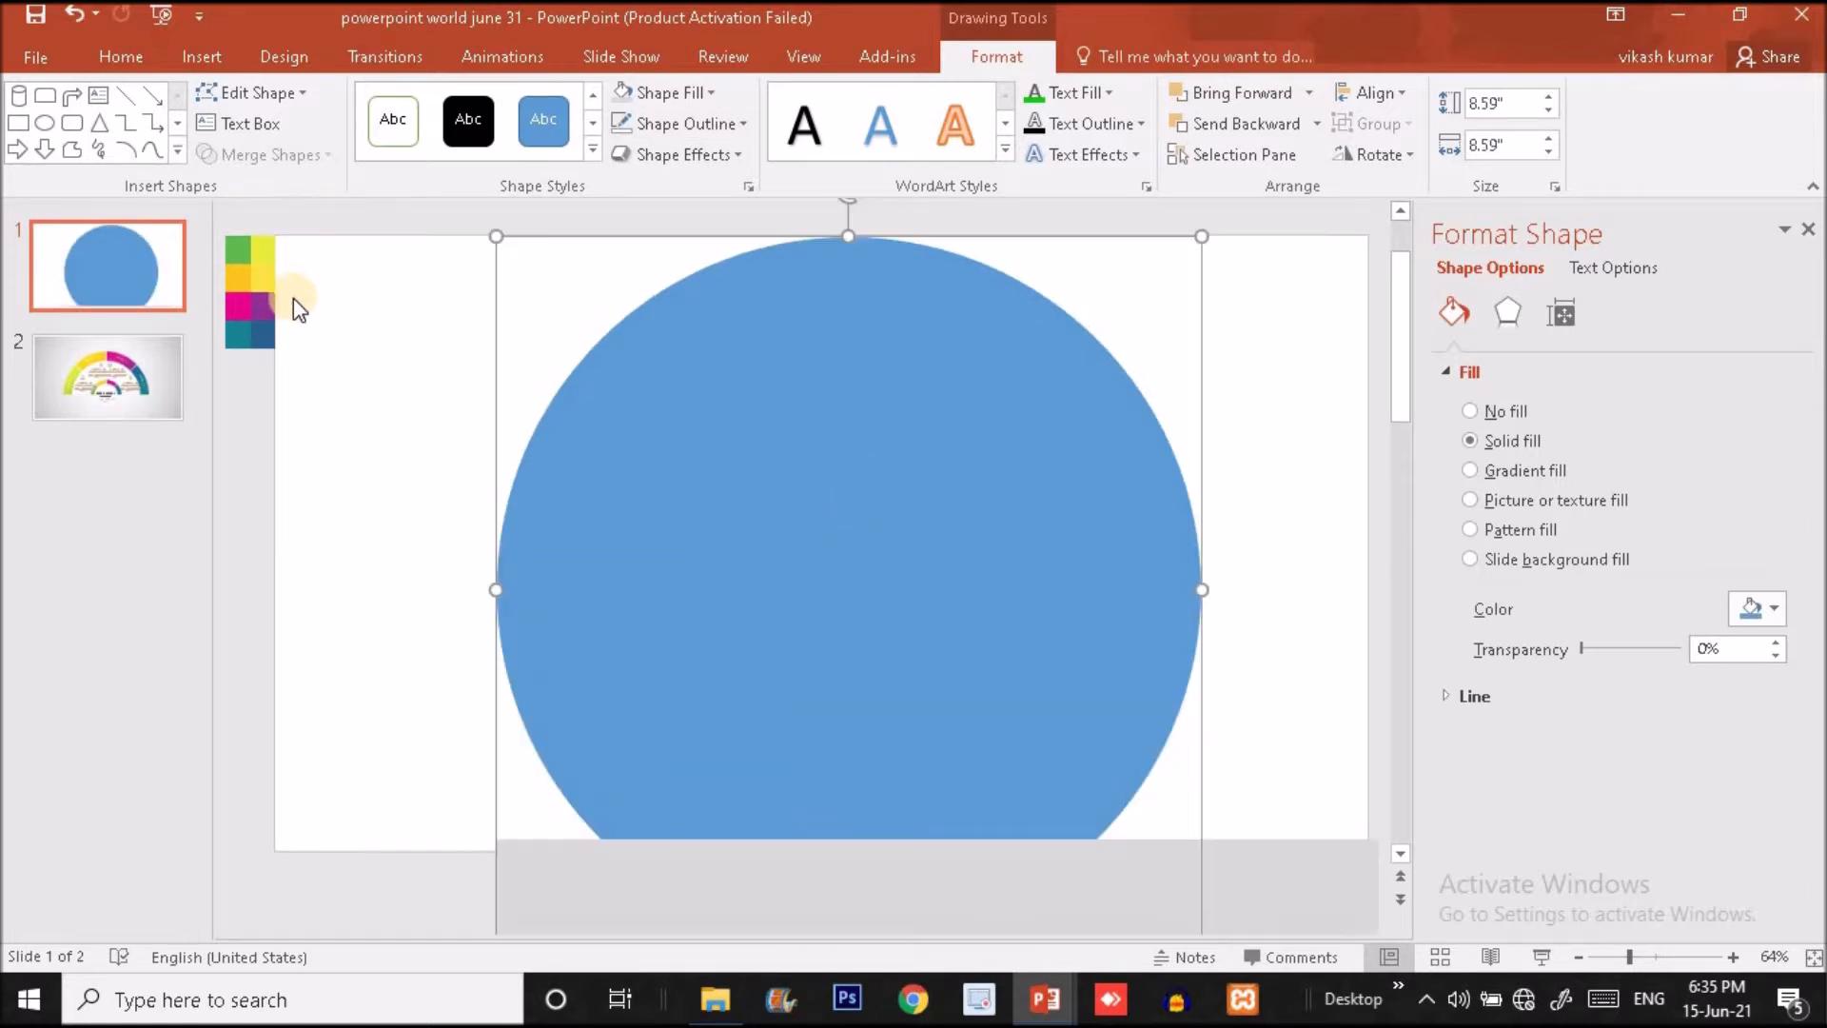
- Show the drawing guides and move the horizontal guide up to the vertical middle of the slide
{"action": "right_click", "coordinate": [297, 304]}
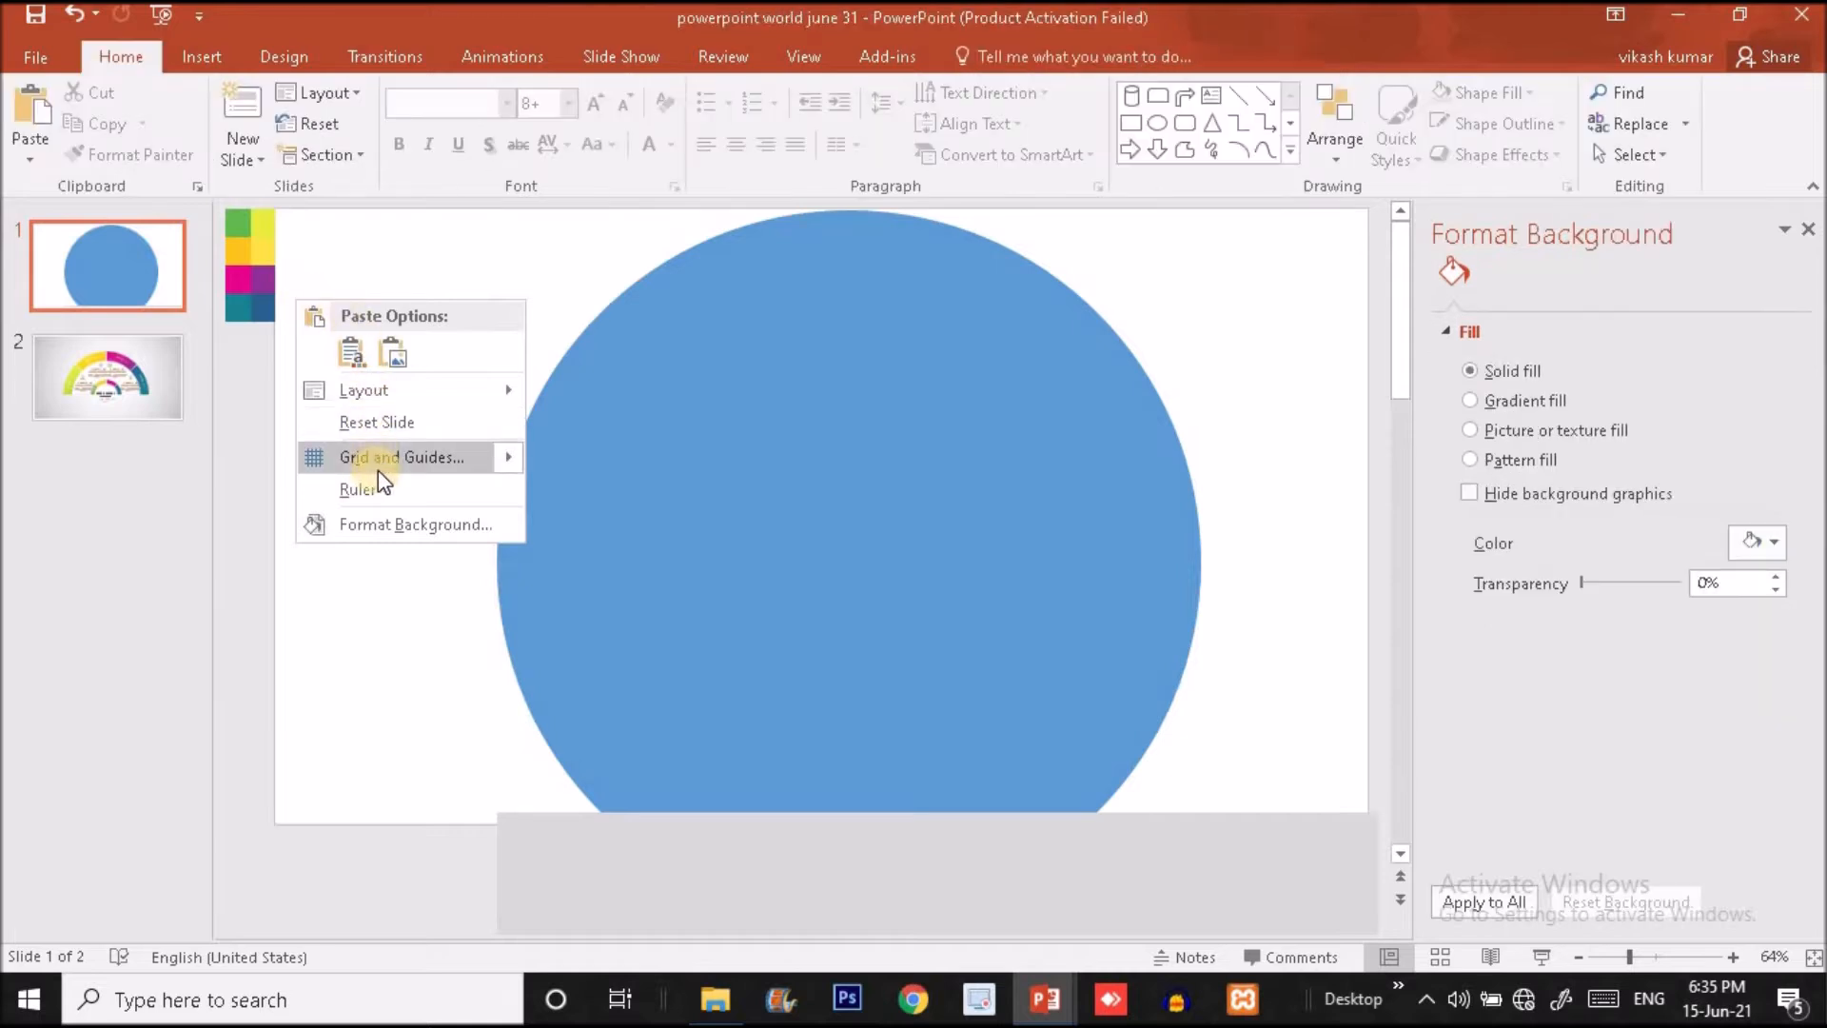
{"action": "mouse_move", "coordinate": [379, 470]}
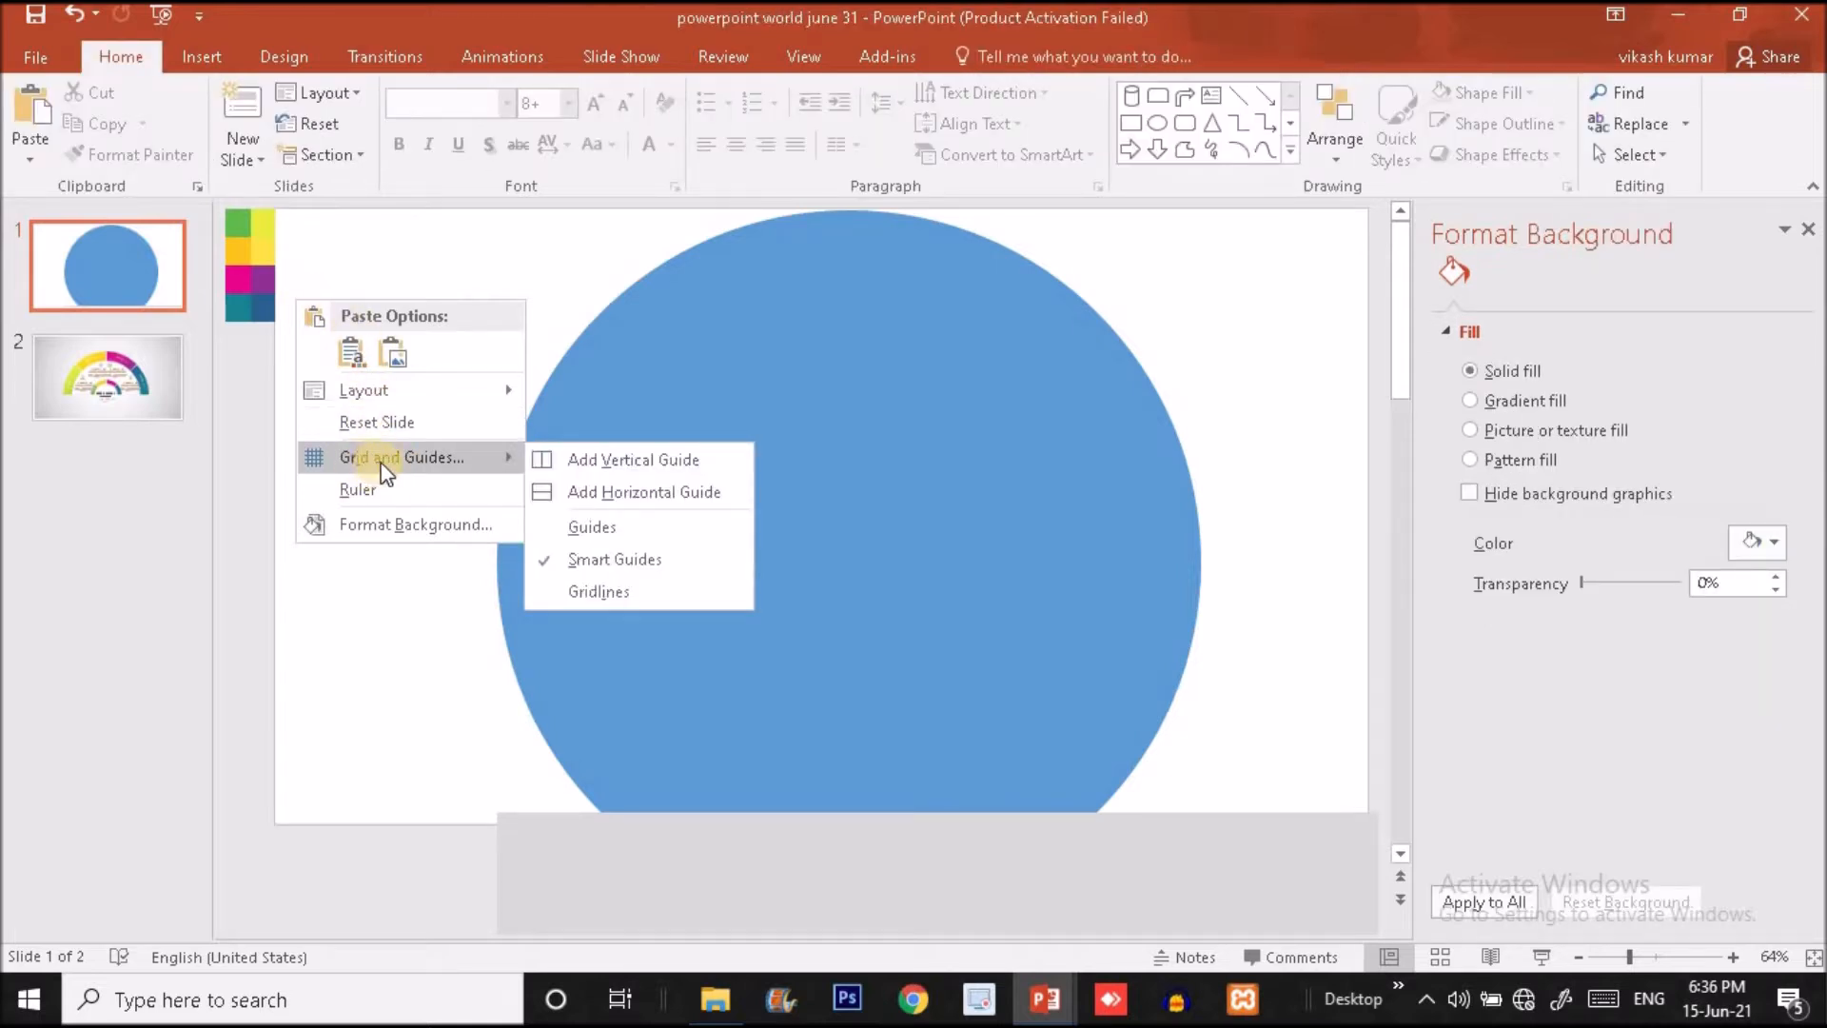
{"action": "left_click", "coordinate": [588, 526]}
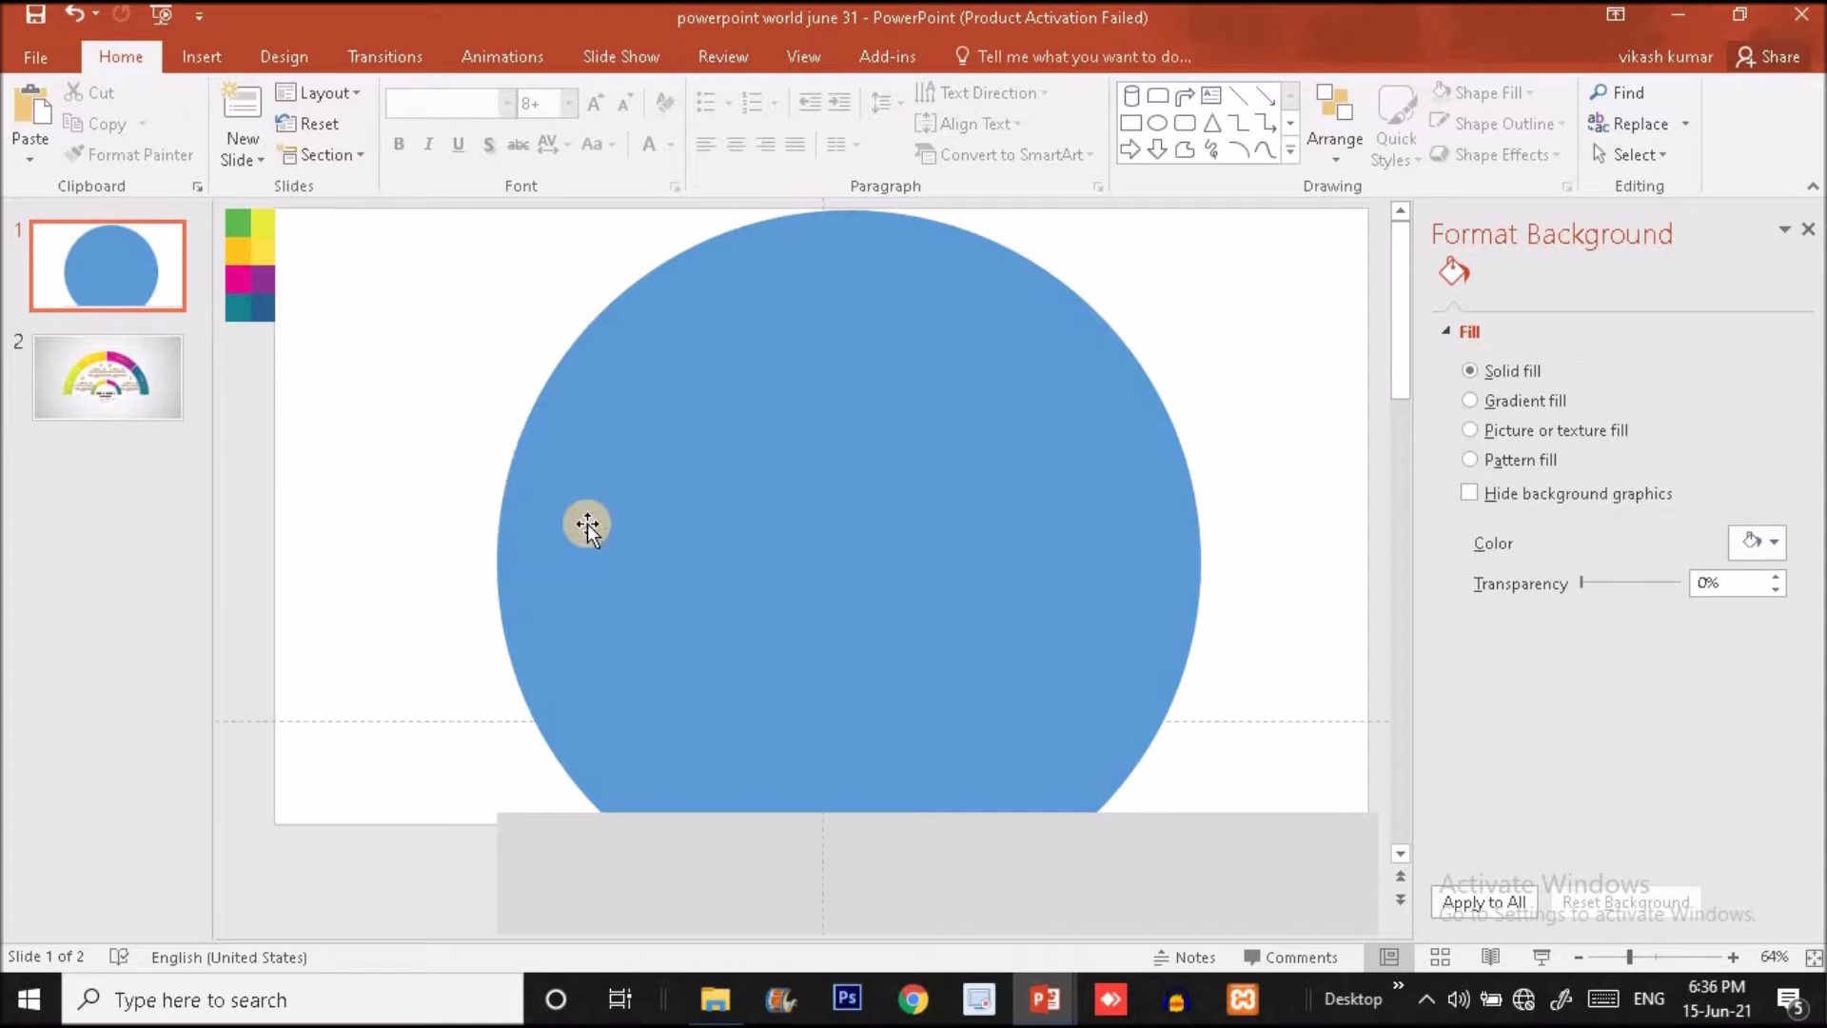
{"action": "left_click_drag", "start_coordinate": [1200, 720], "coordinate": [1197, 531]}
{"action": "left_click", "coordinate": [1196, 531]}
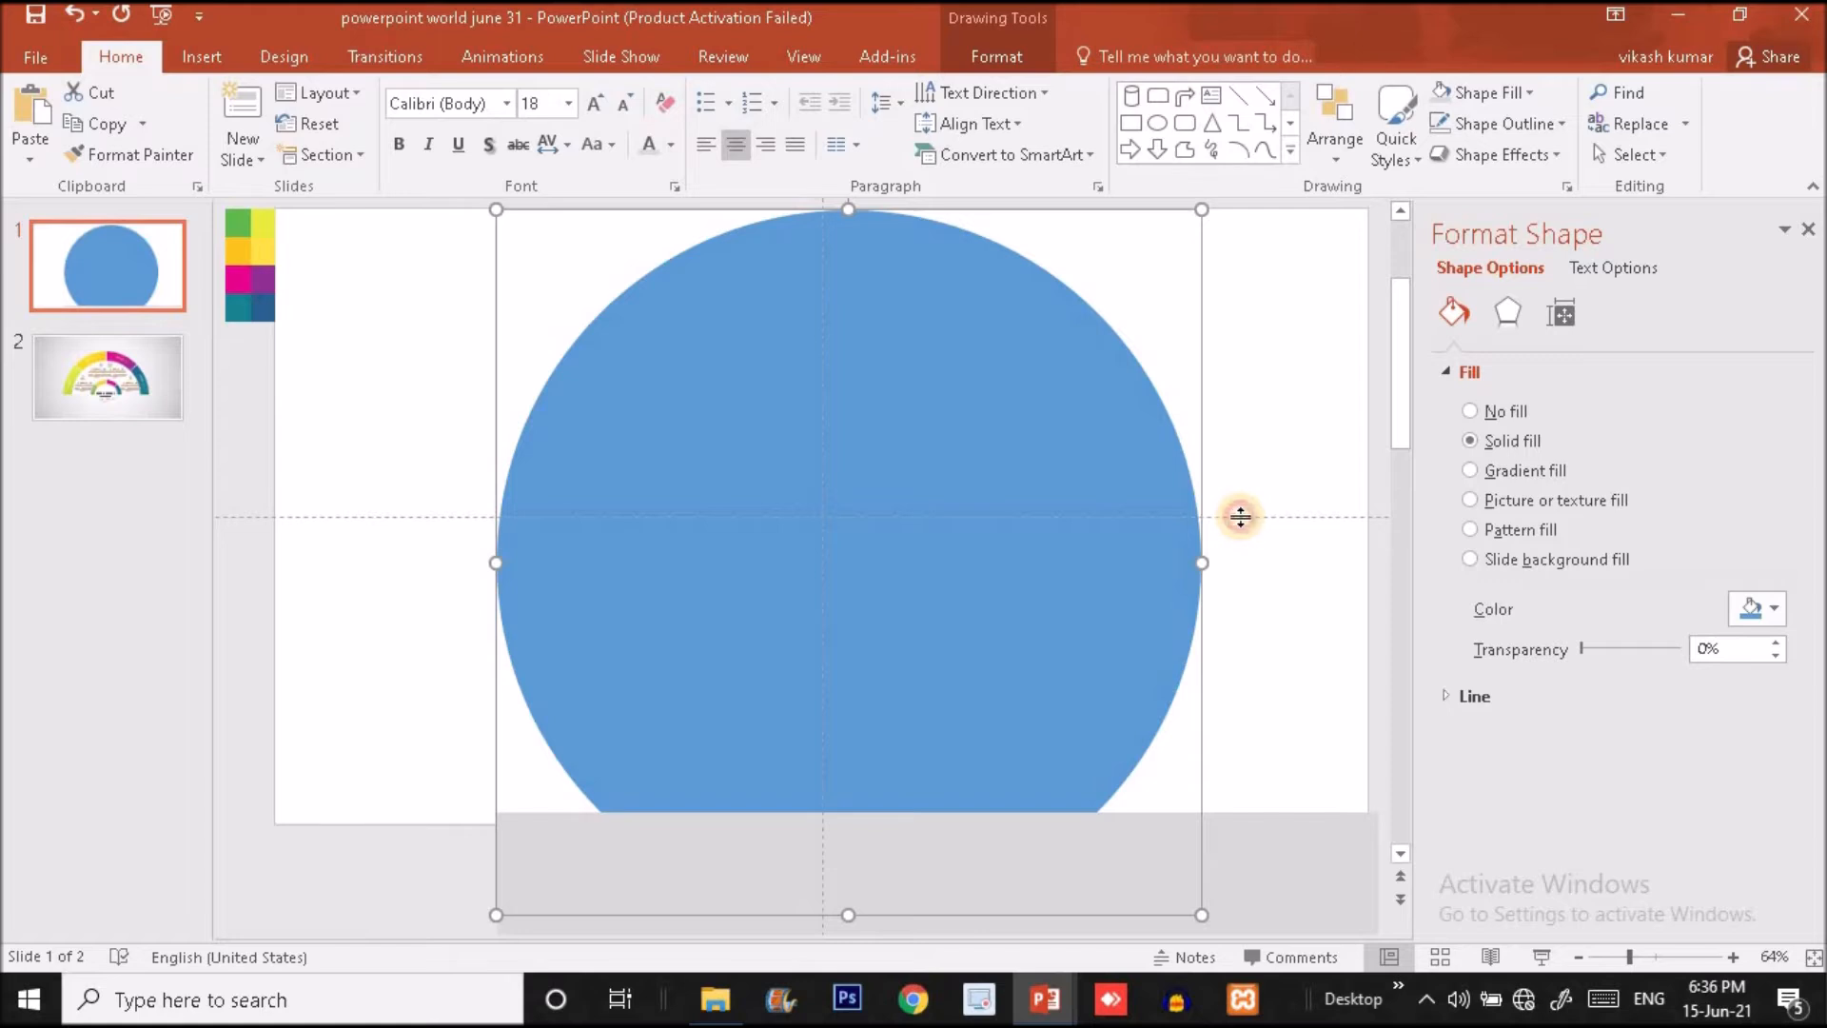
{"action": "left_click_drag", "start_coordinate": [1240, 517], "coordinate": [1241, 517]}
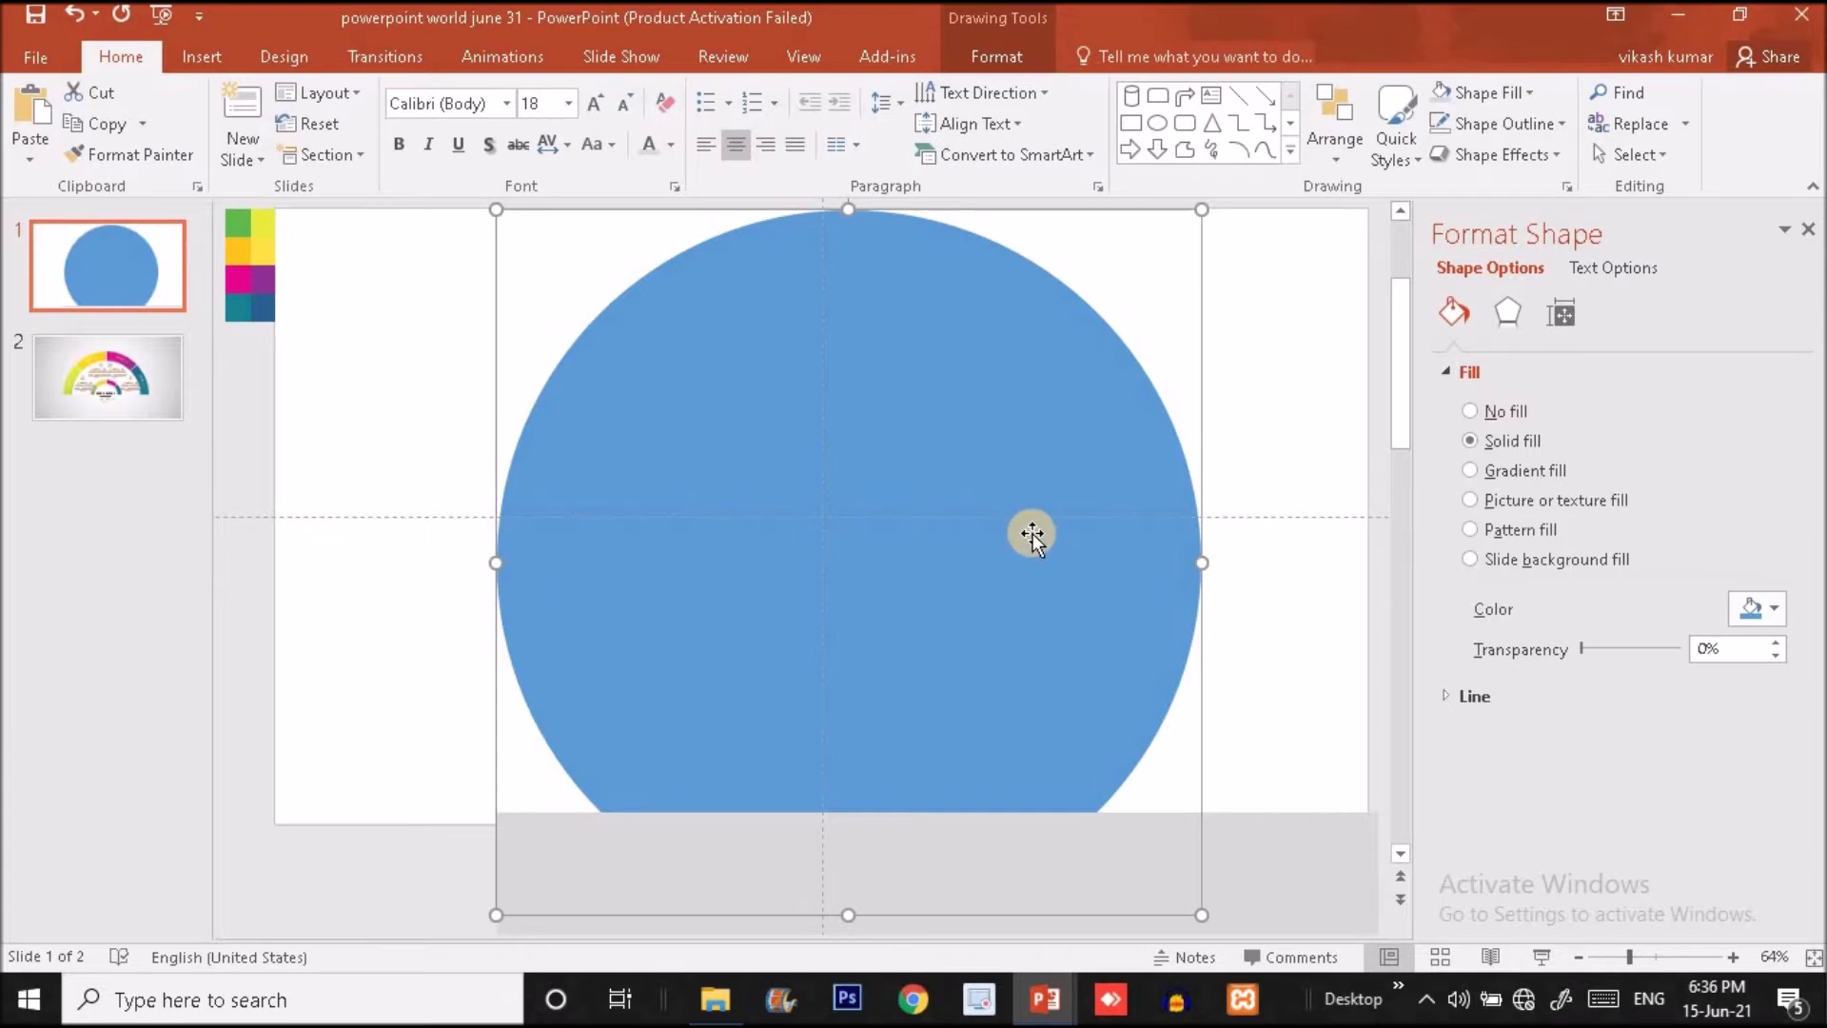
- Align the blue circle to the center and middle of the slide
{"action": "left_click", "coordinate": [1349, 125]}
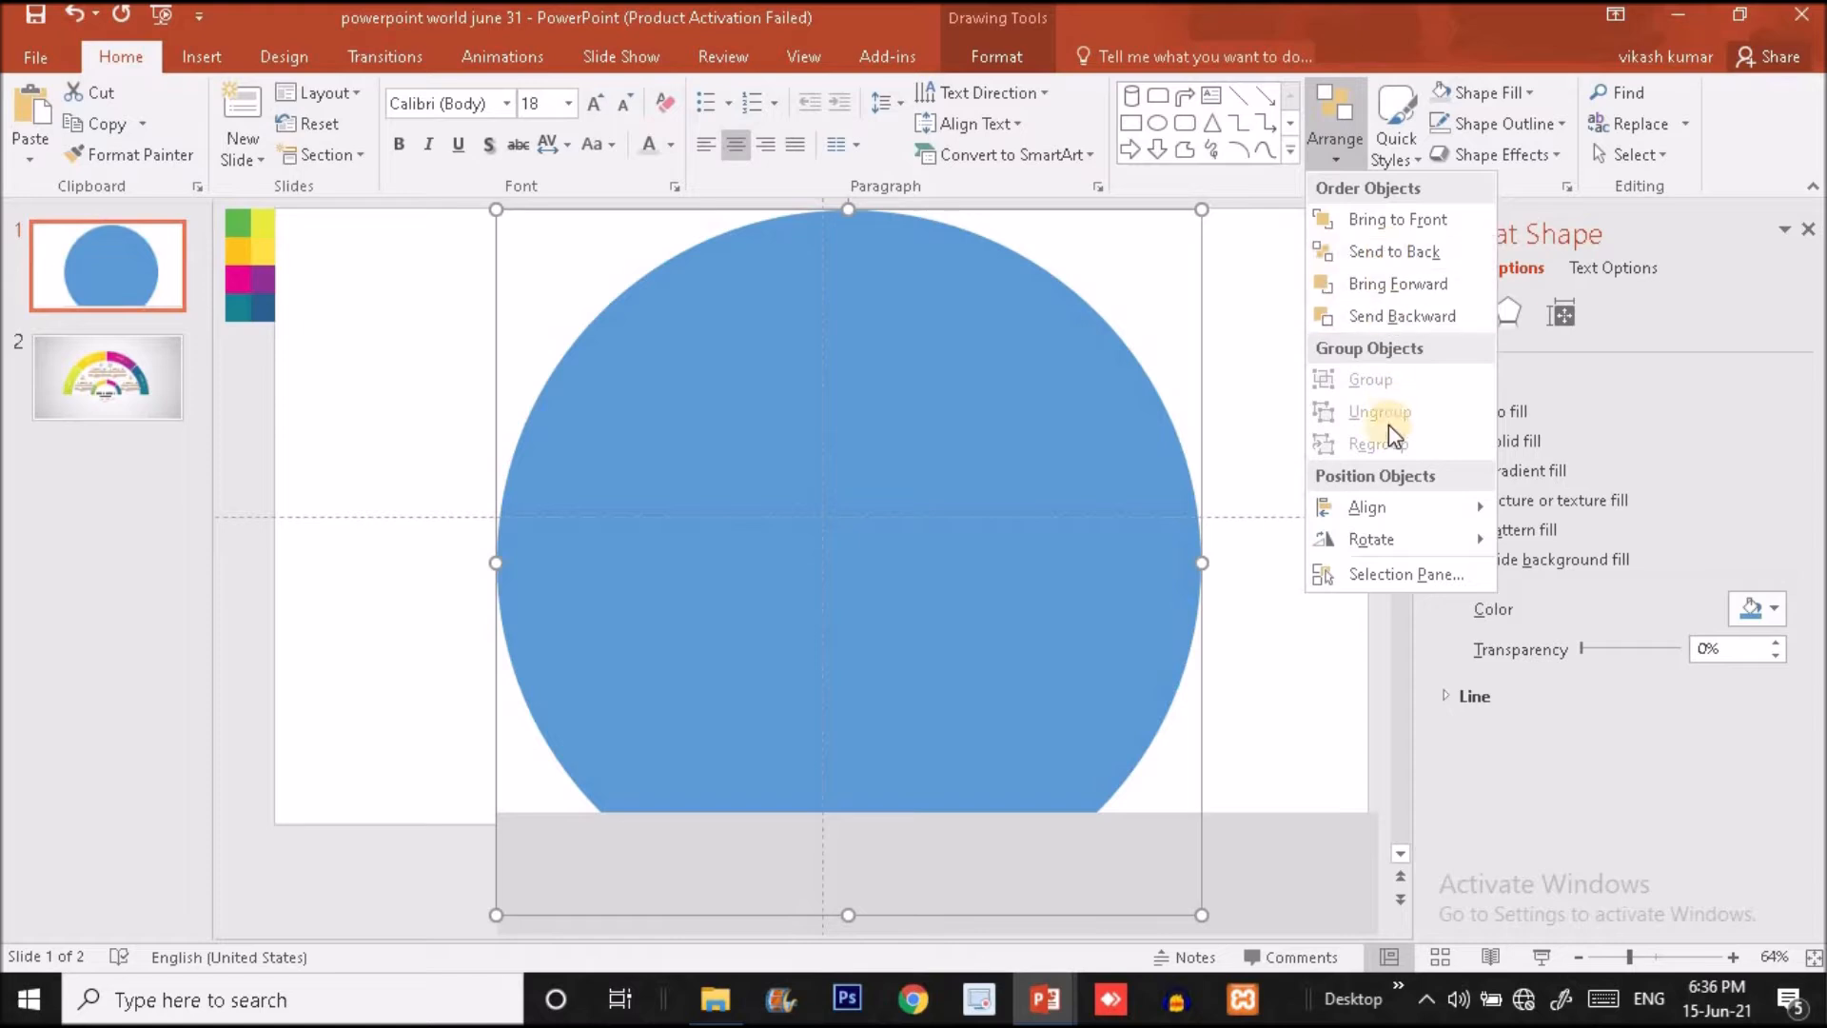
{"action": "mouse_move", "coordinate": [1384, 501]}
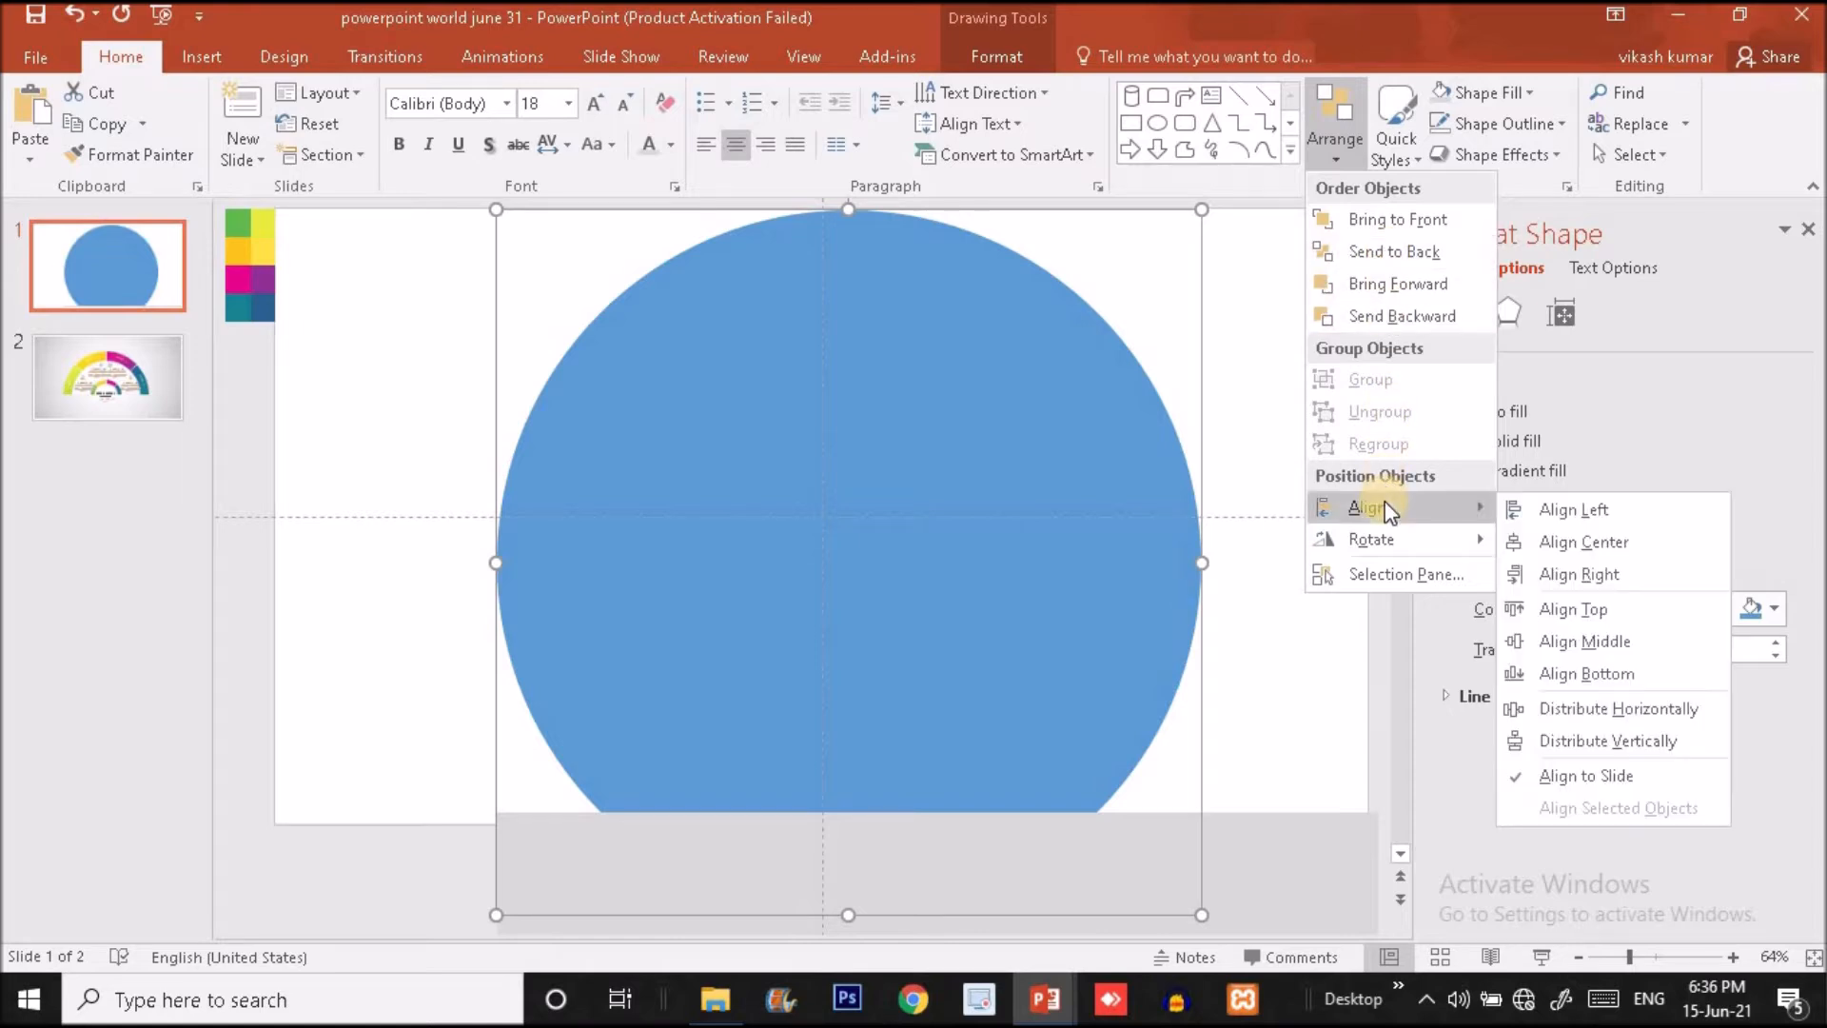
{"action": "left_click", "coordinate": [1550, 538]}
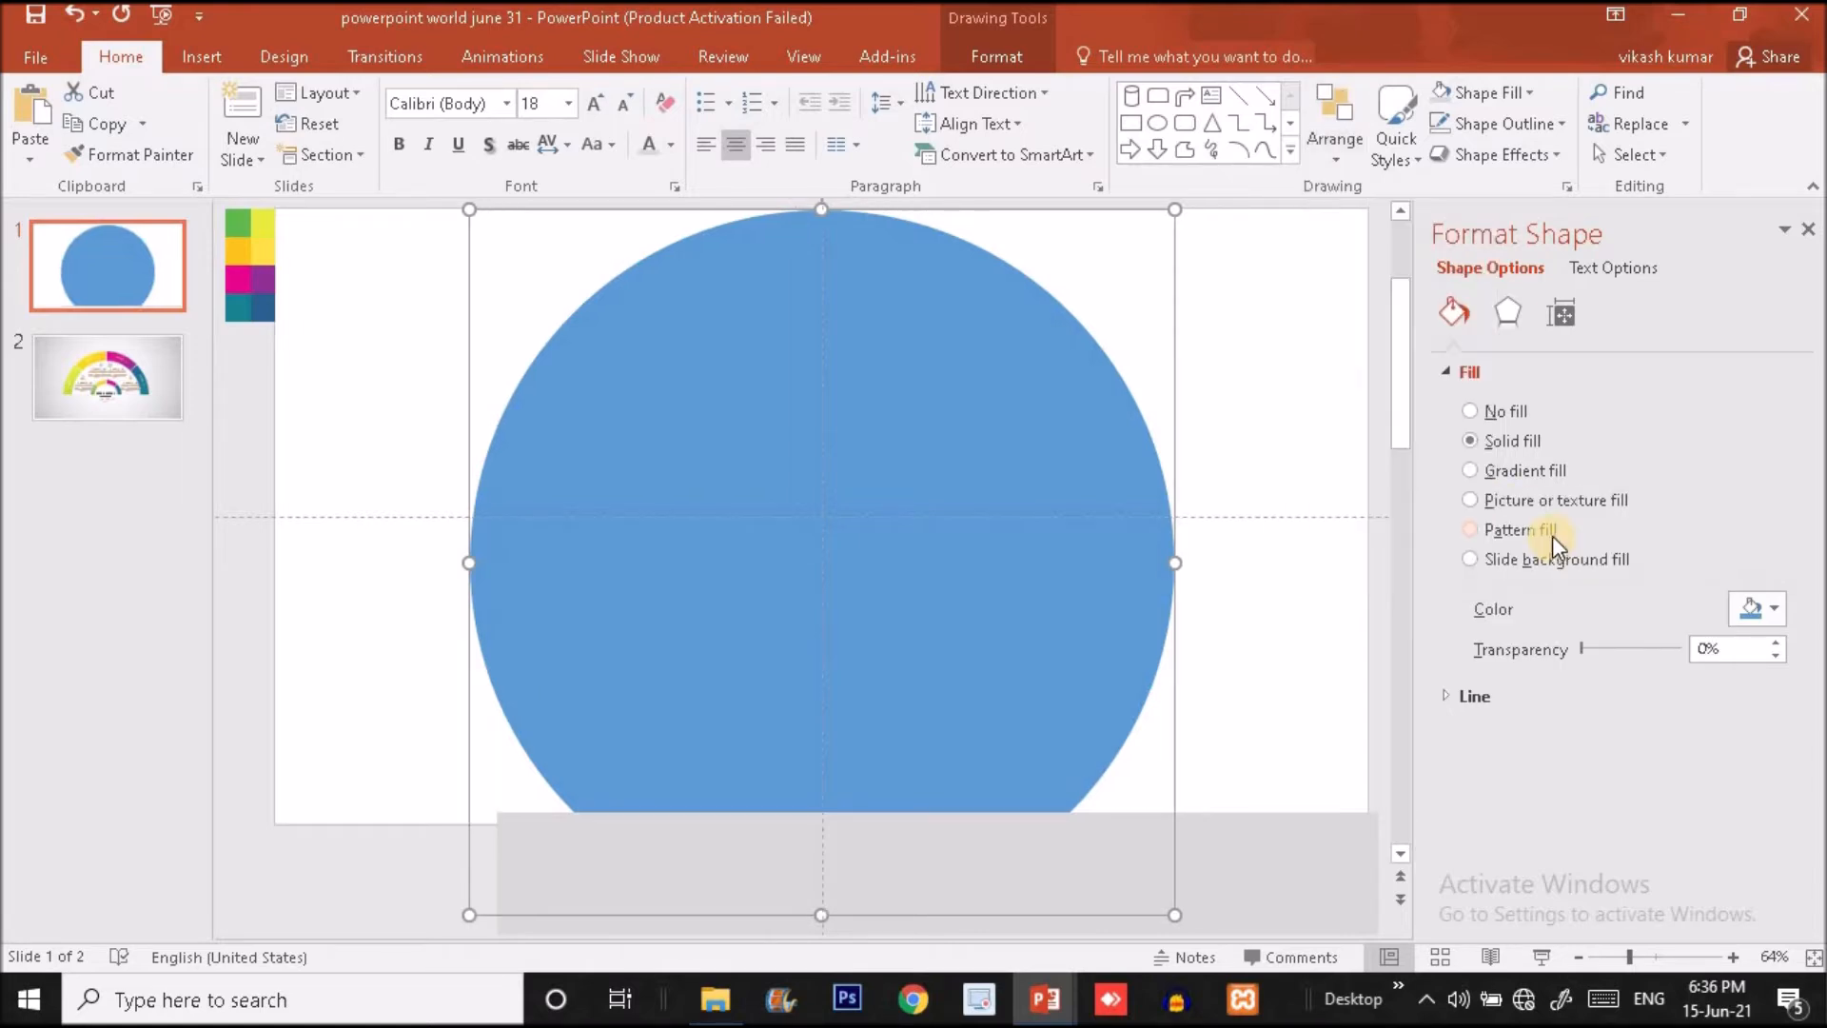
{"action": "left_click", "coordinate": [1336, 133]}
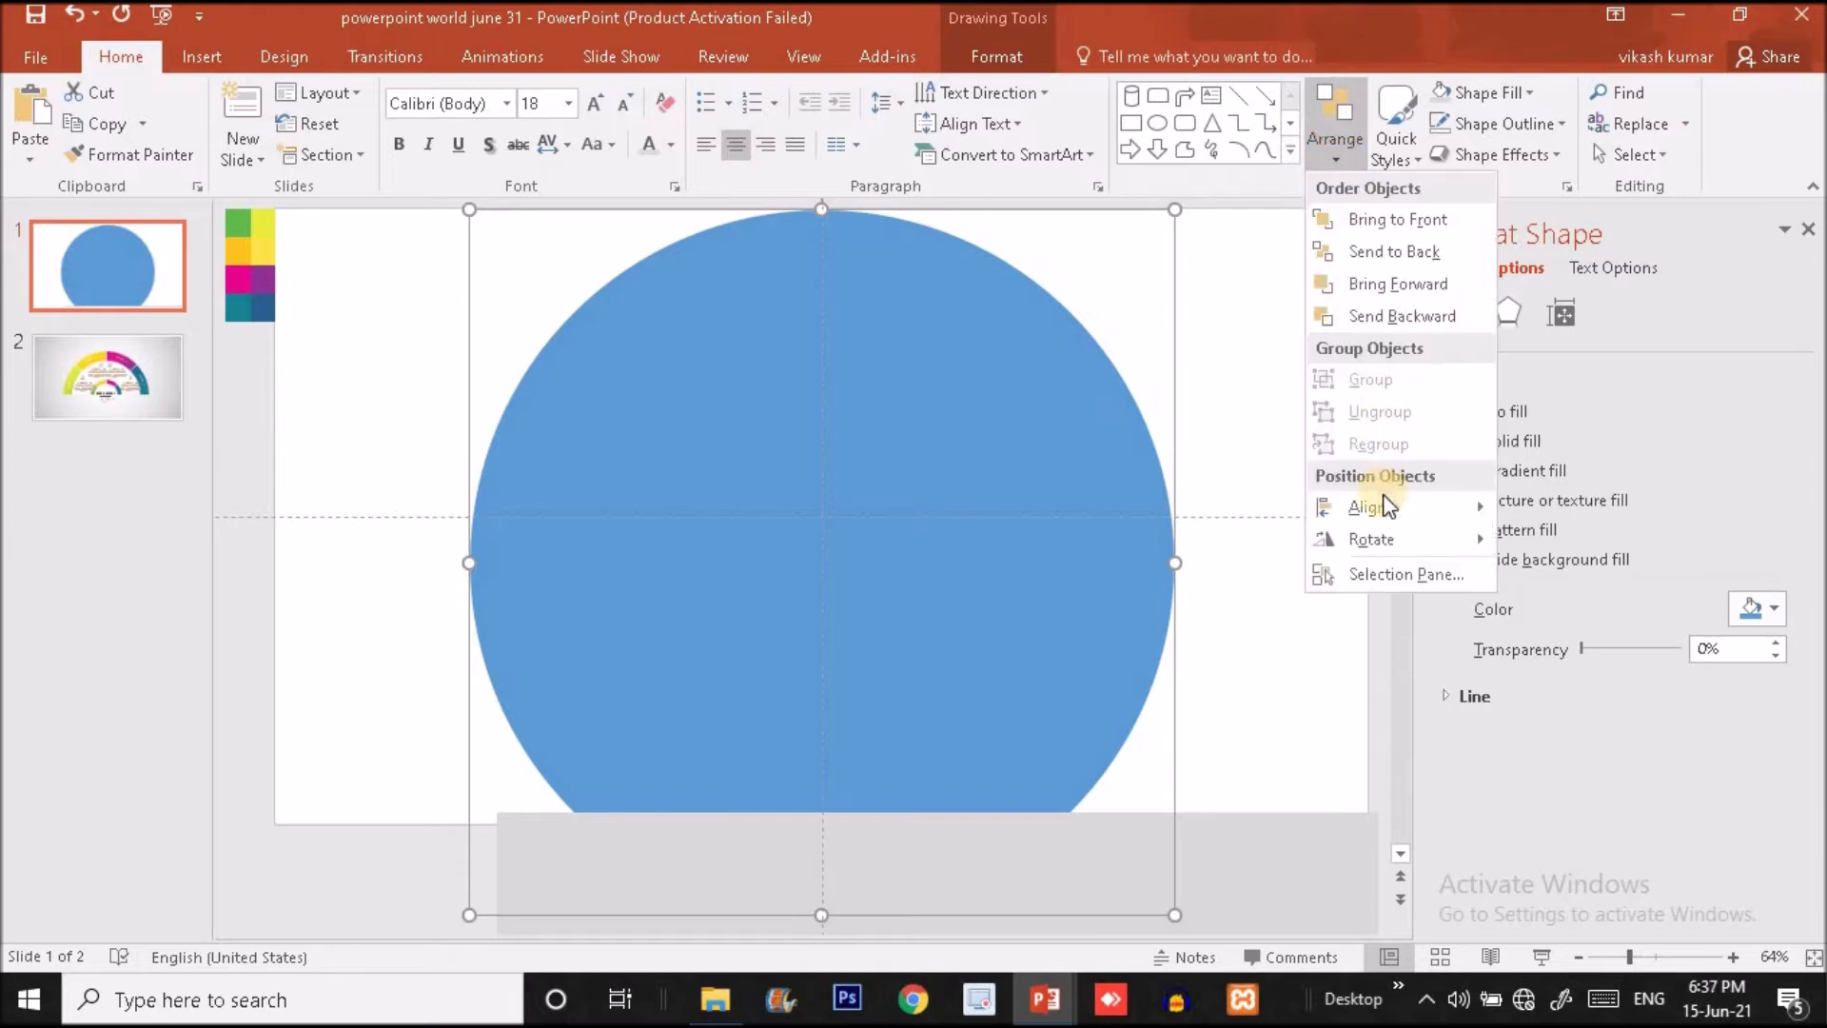
{"action": "mouse_move", "coordinate": [1383, 501]}
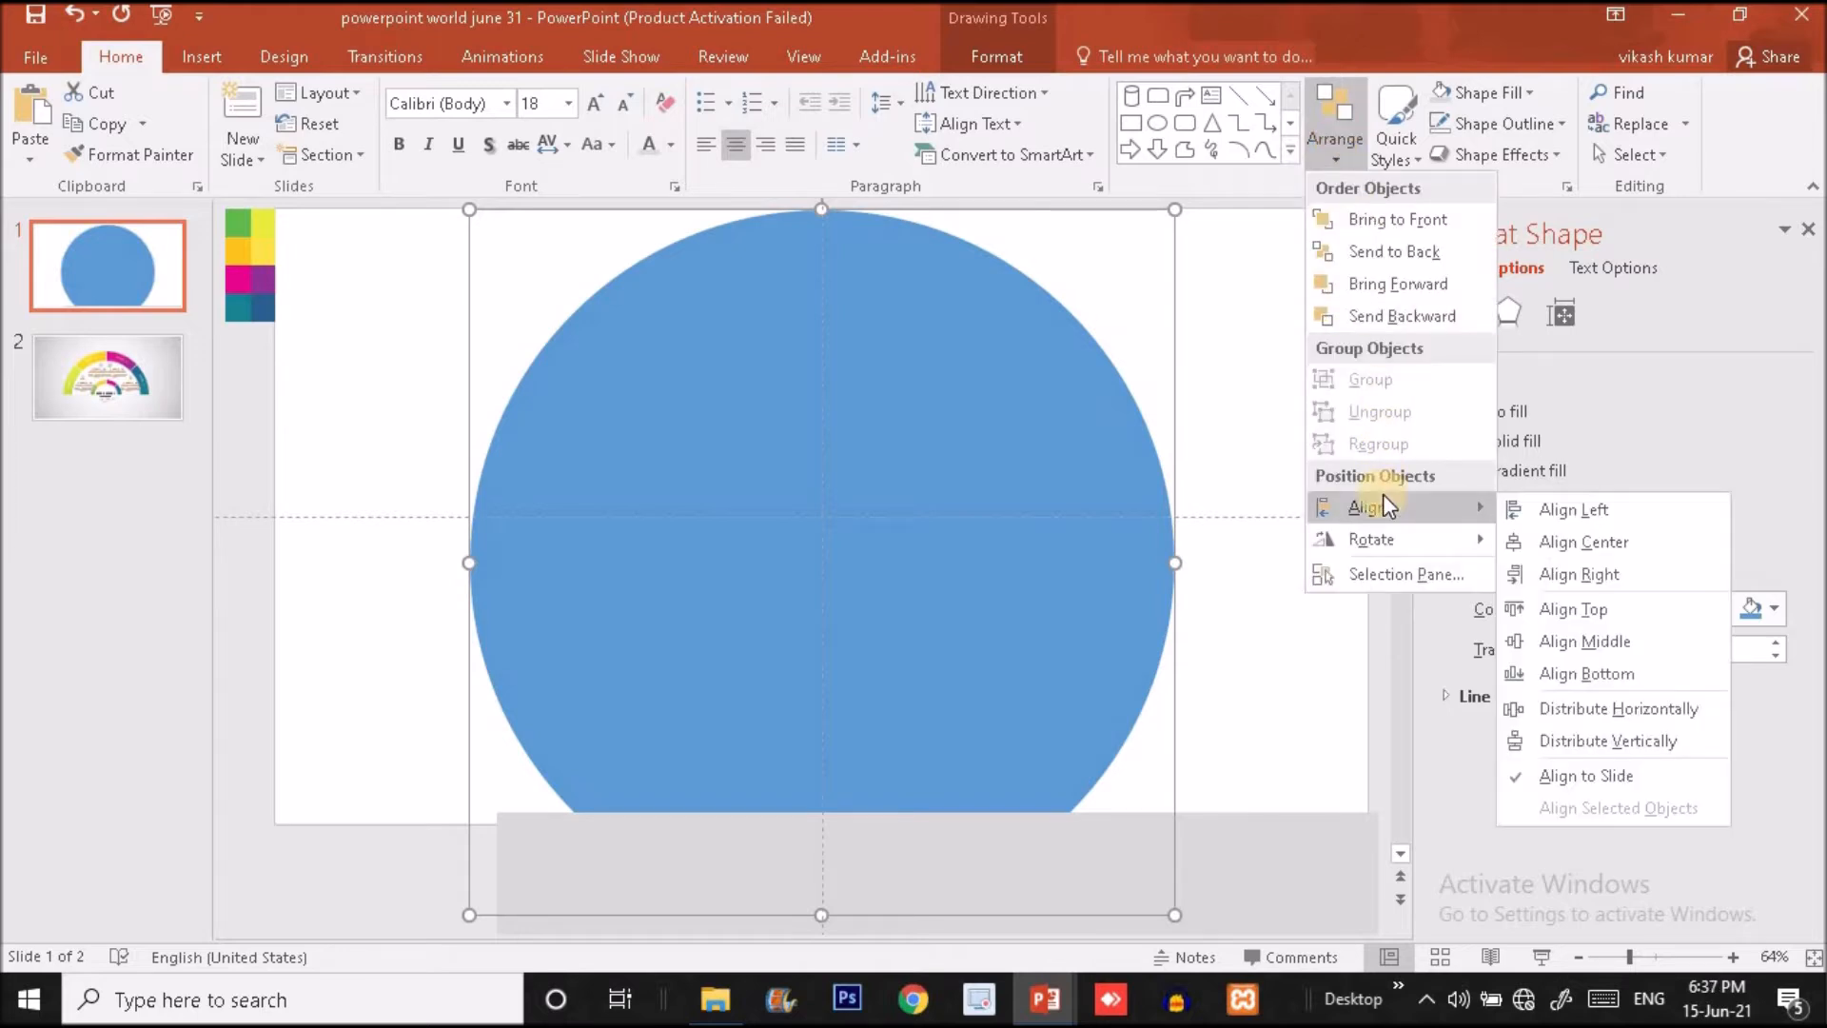
{"action": "left_click", "coordinate": [1566, 642]}
- Cover the circle's half below the horizontal guide with the grey rectangle and subtract the rectangle from the circle
{"action": "left_click_drag", "start_coordinate": [1263, 848], "coordinate": [1091, 552]}
{"action": "left_click_drag", "start_coordinate": [766, 852], "coordinate": [766, 930]}
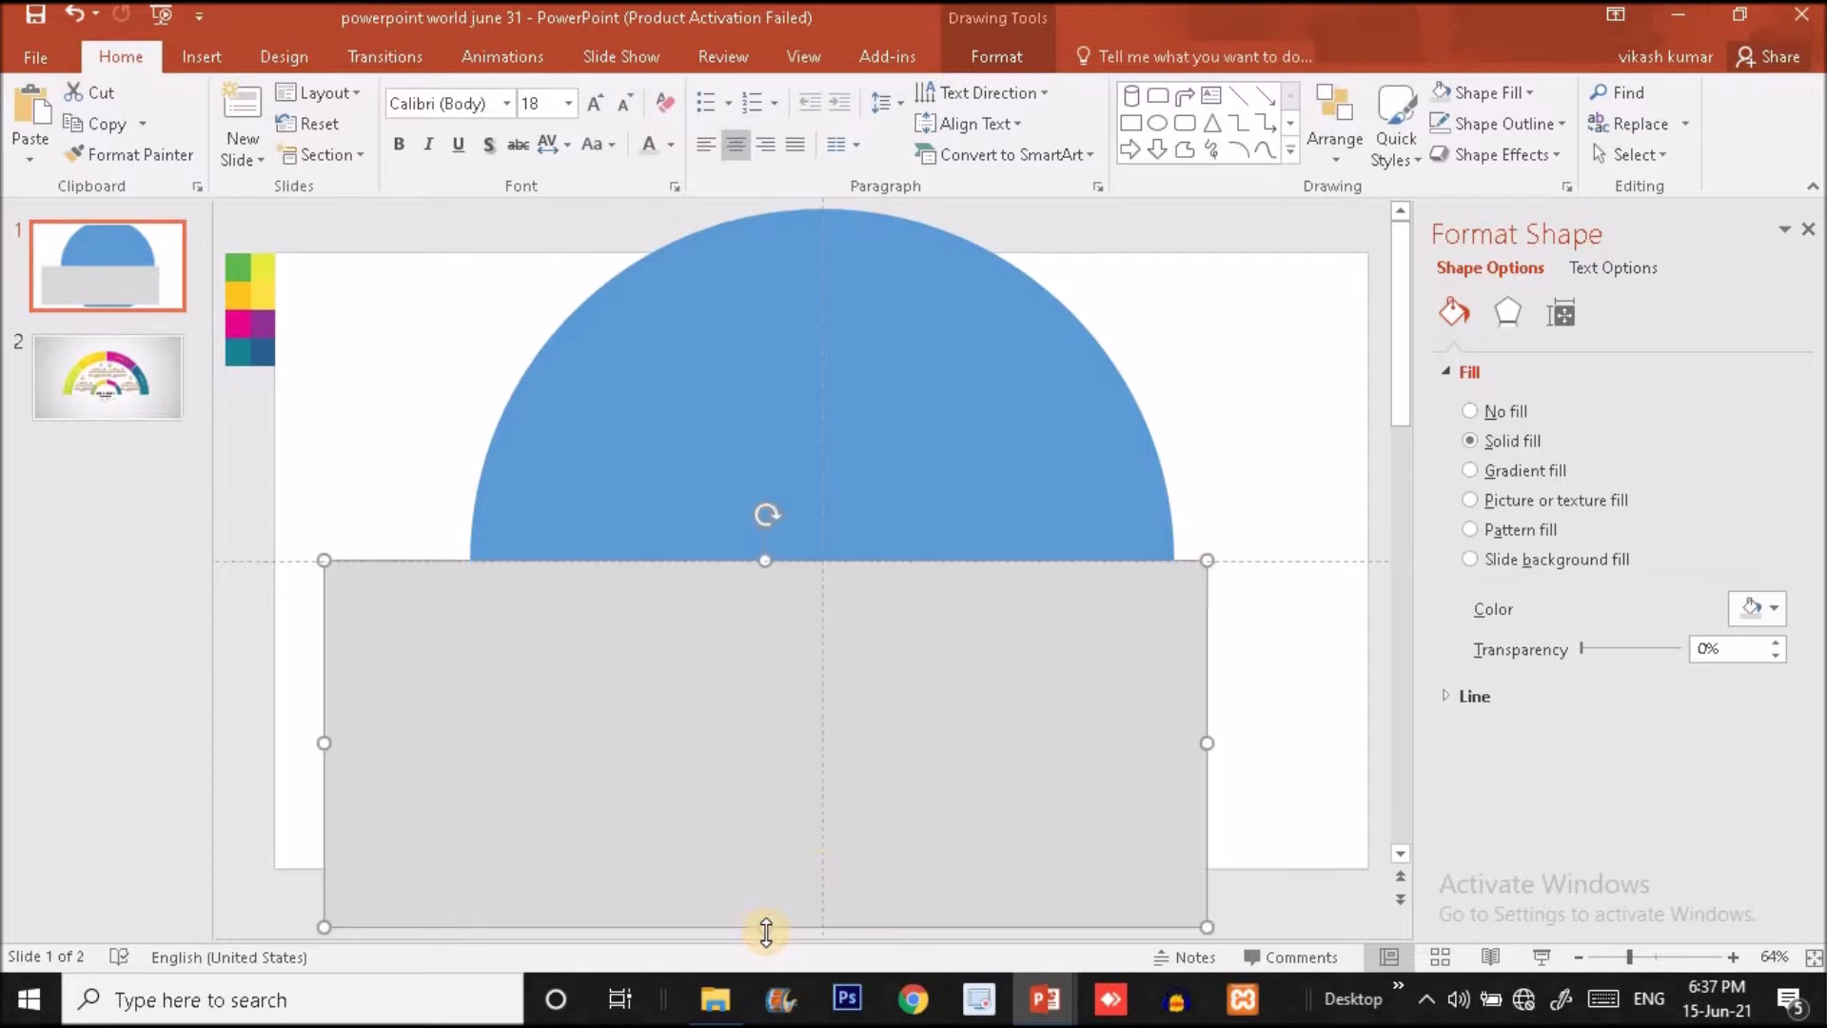
{"action": "left_click", "coordinate": [716, 474]}
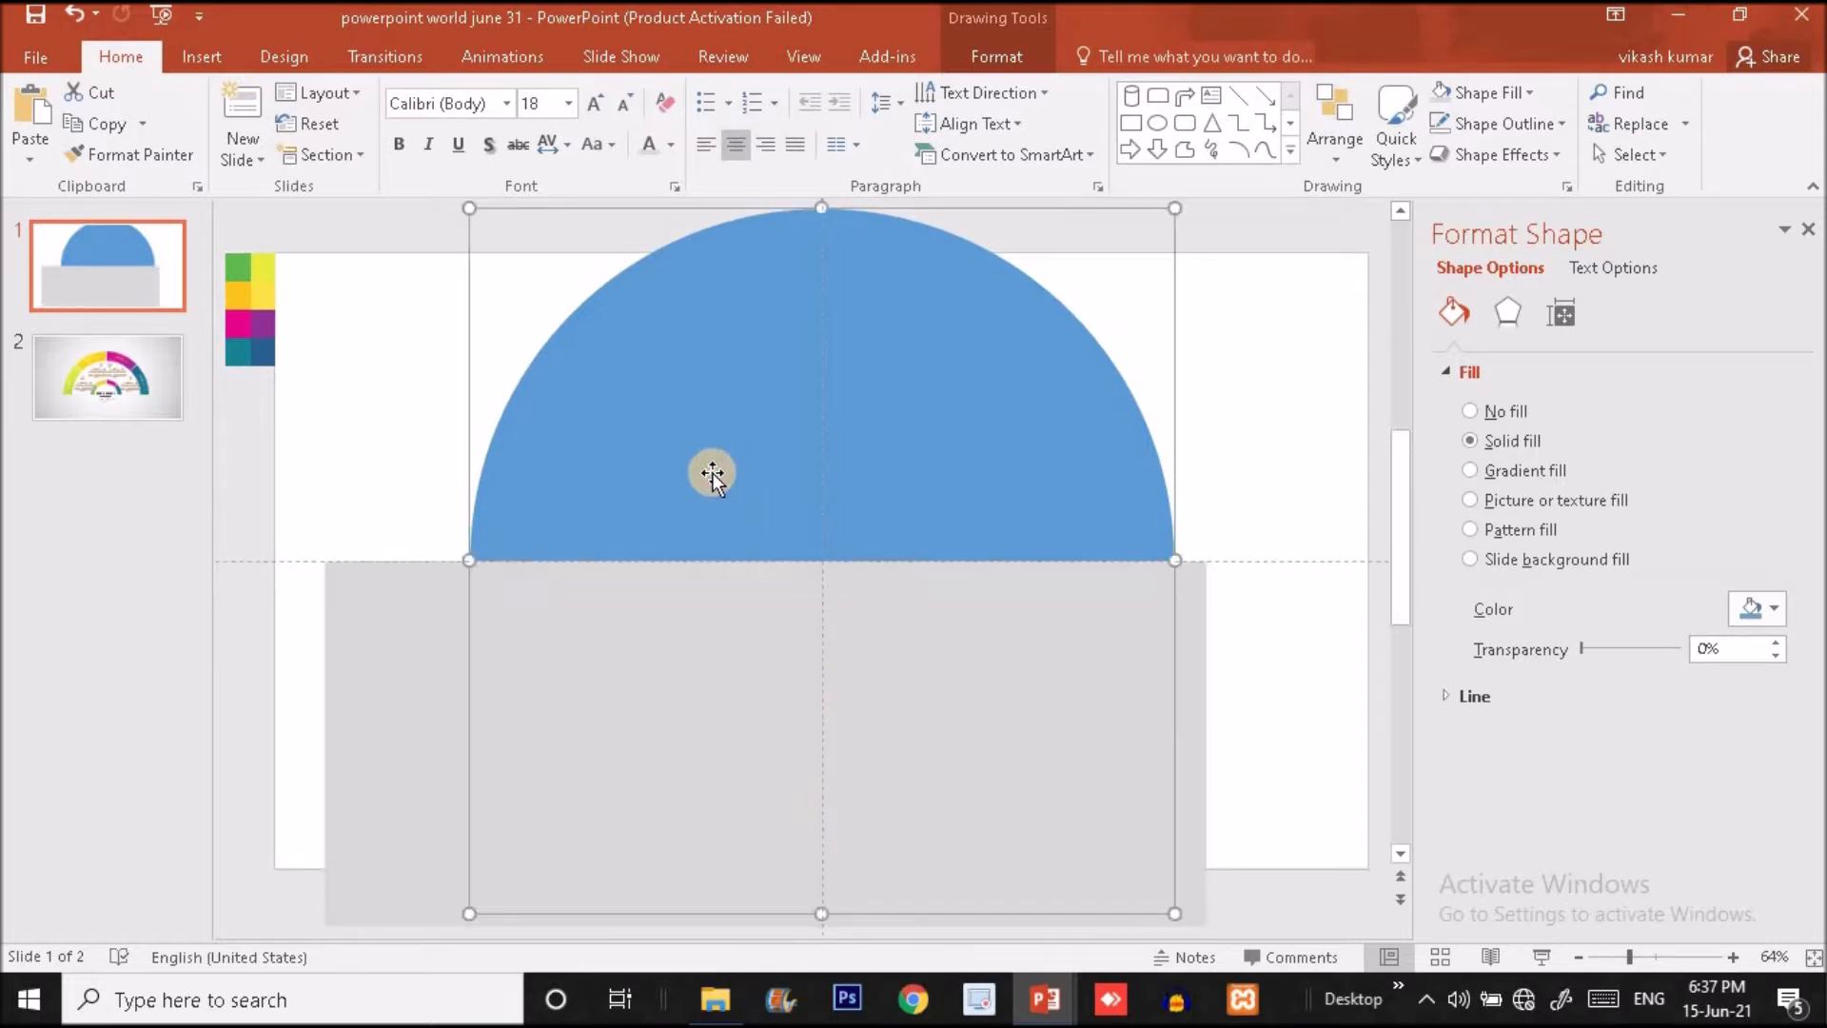
{"action": "left_click", "coordinate": [419, 643], "text": "shift"}
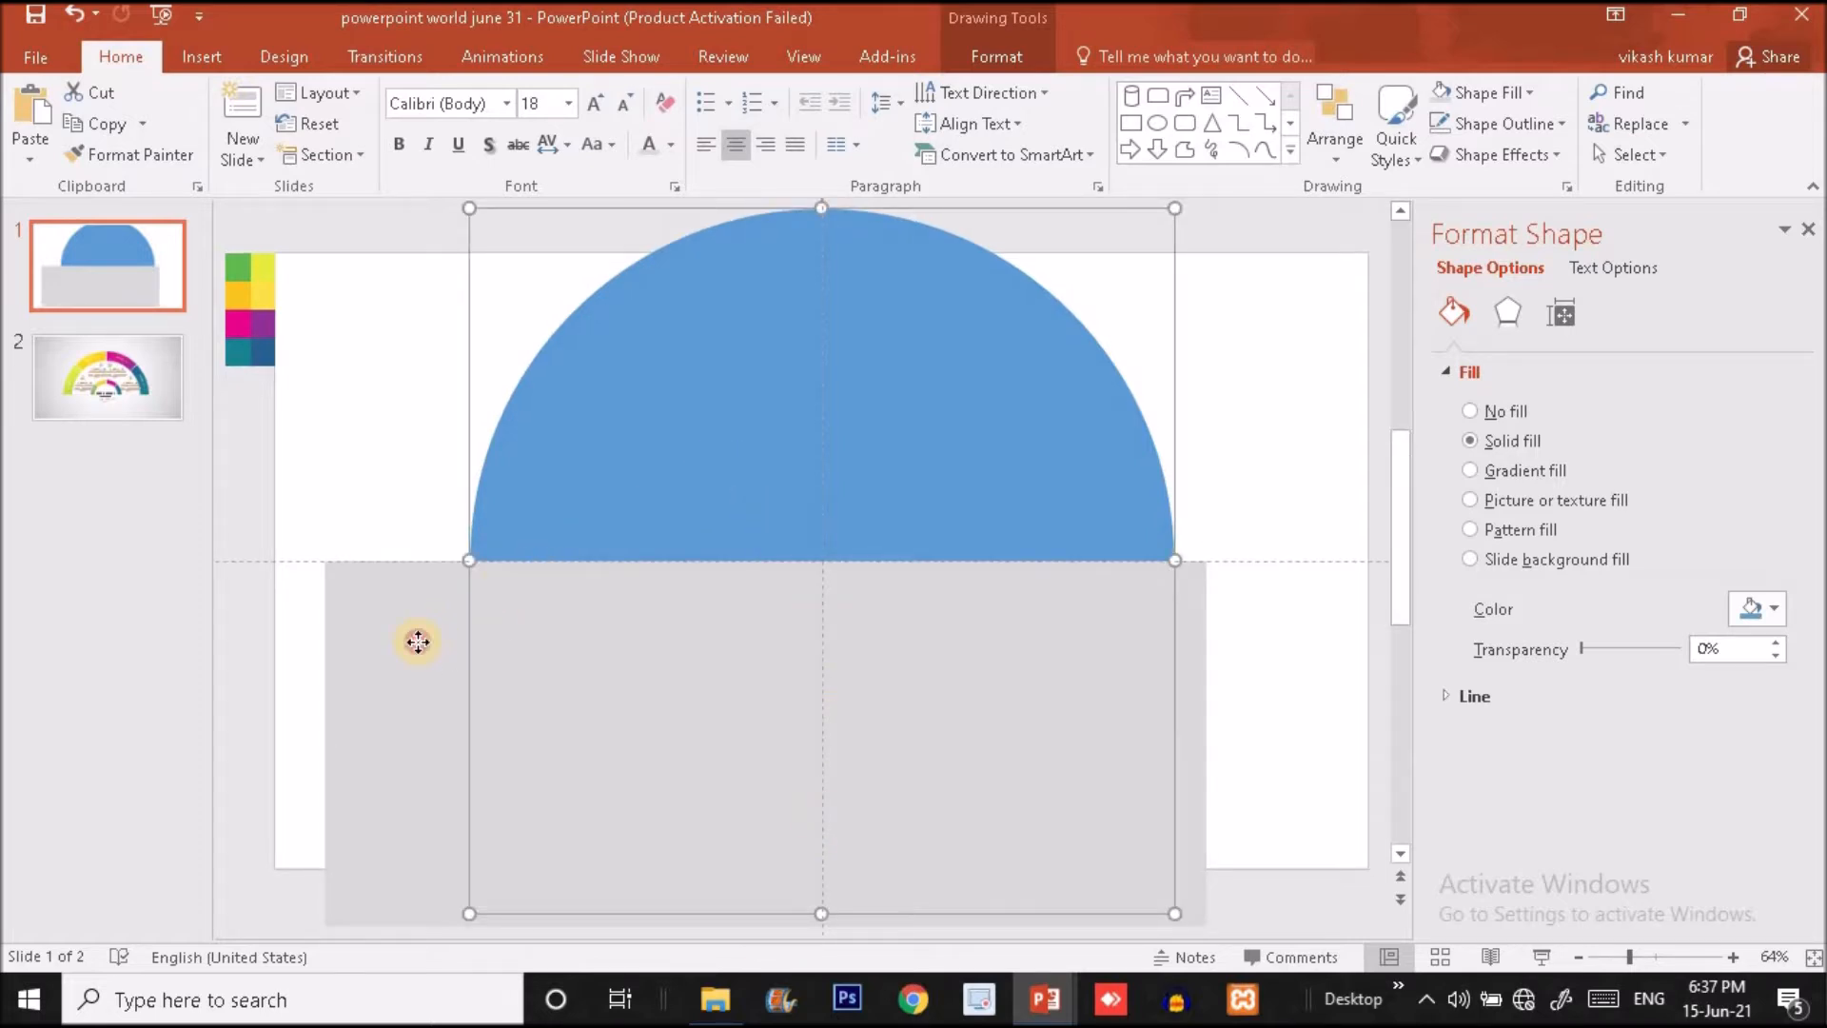
{"action": "left_click", "coordinate": [217, 58]}
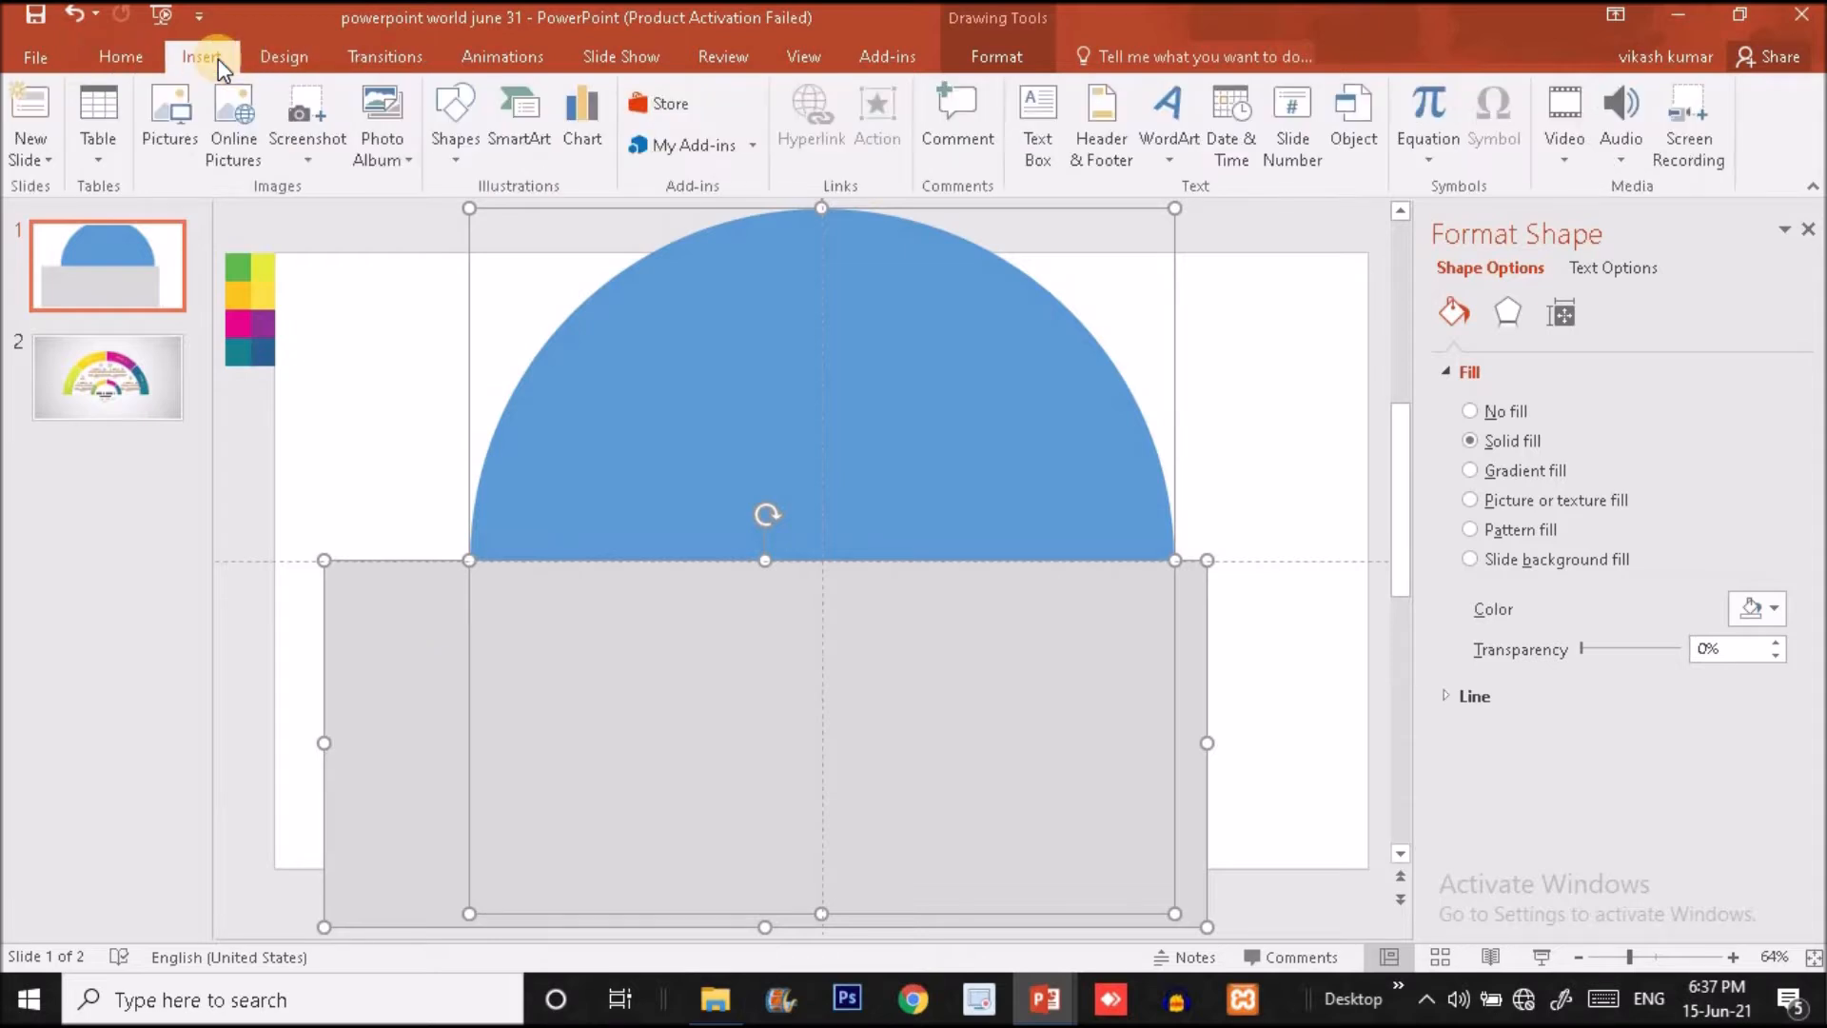
{"action": "left_click", "coordinate": [994, 55]}
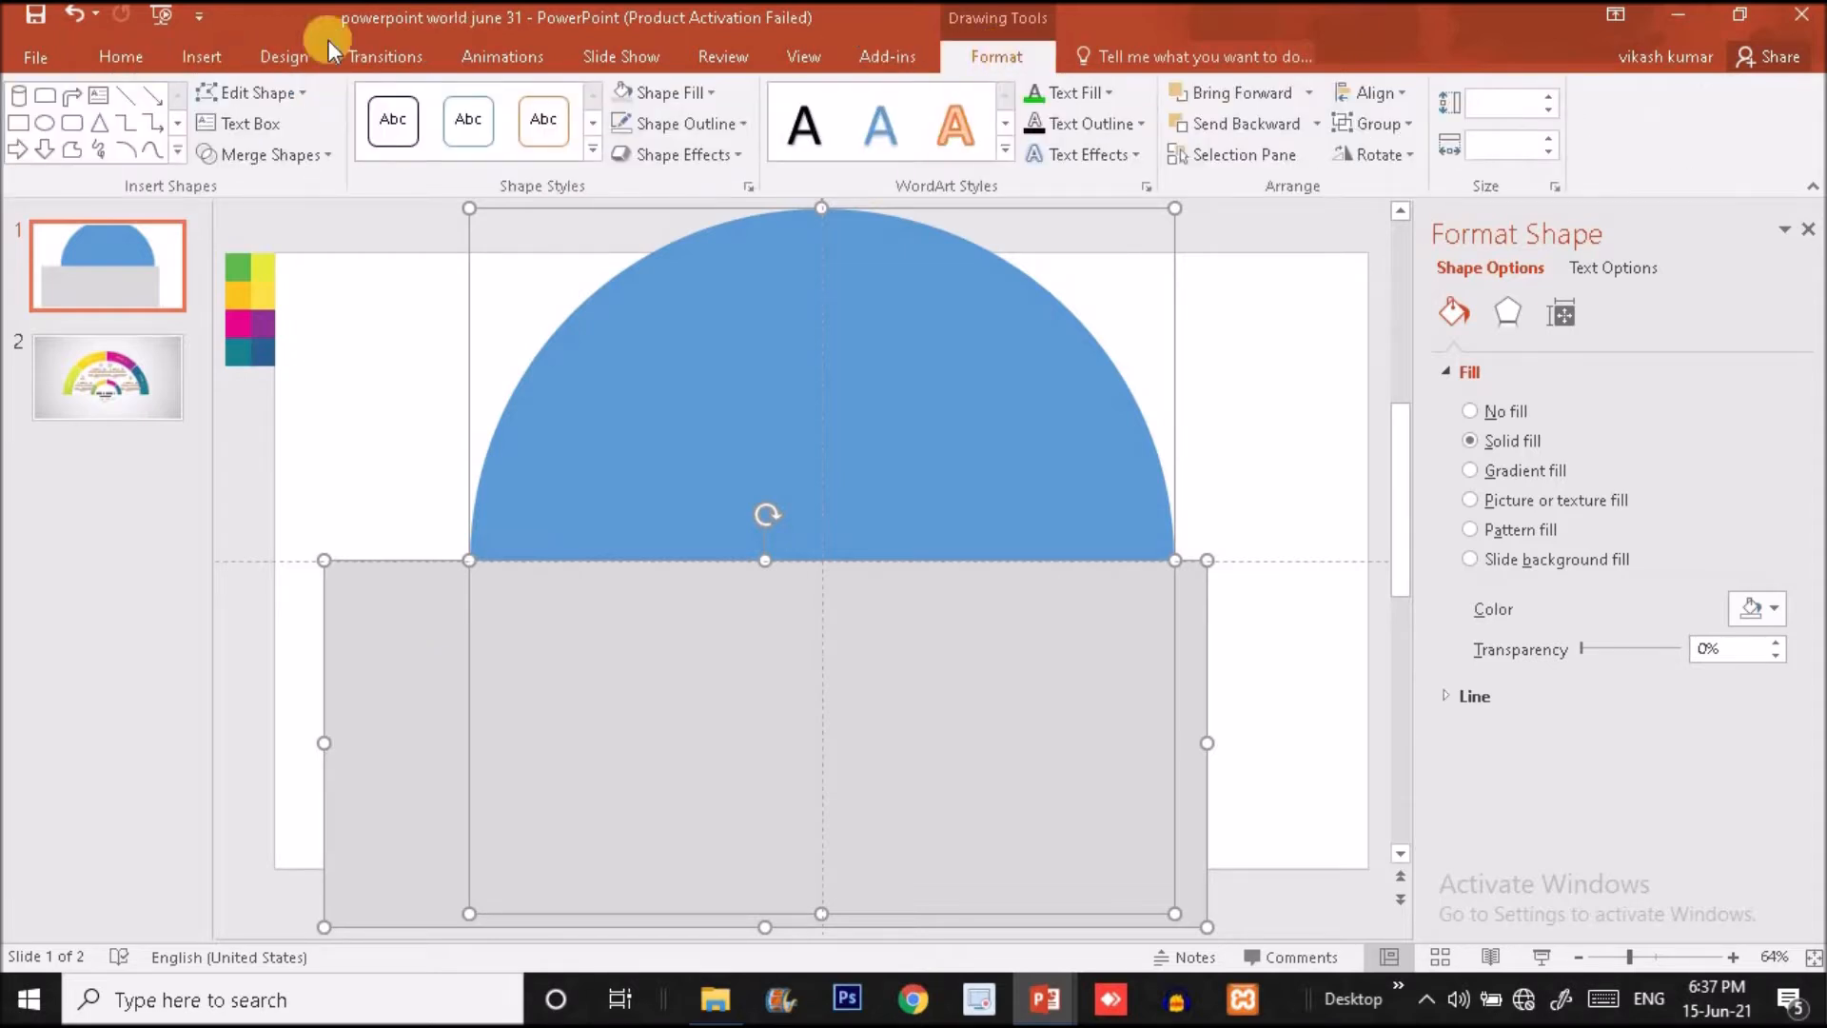
{"action": "left_click", "coordinate": [288, 158]}
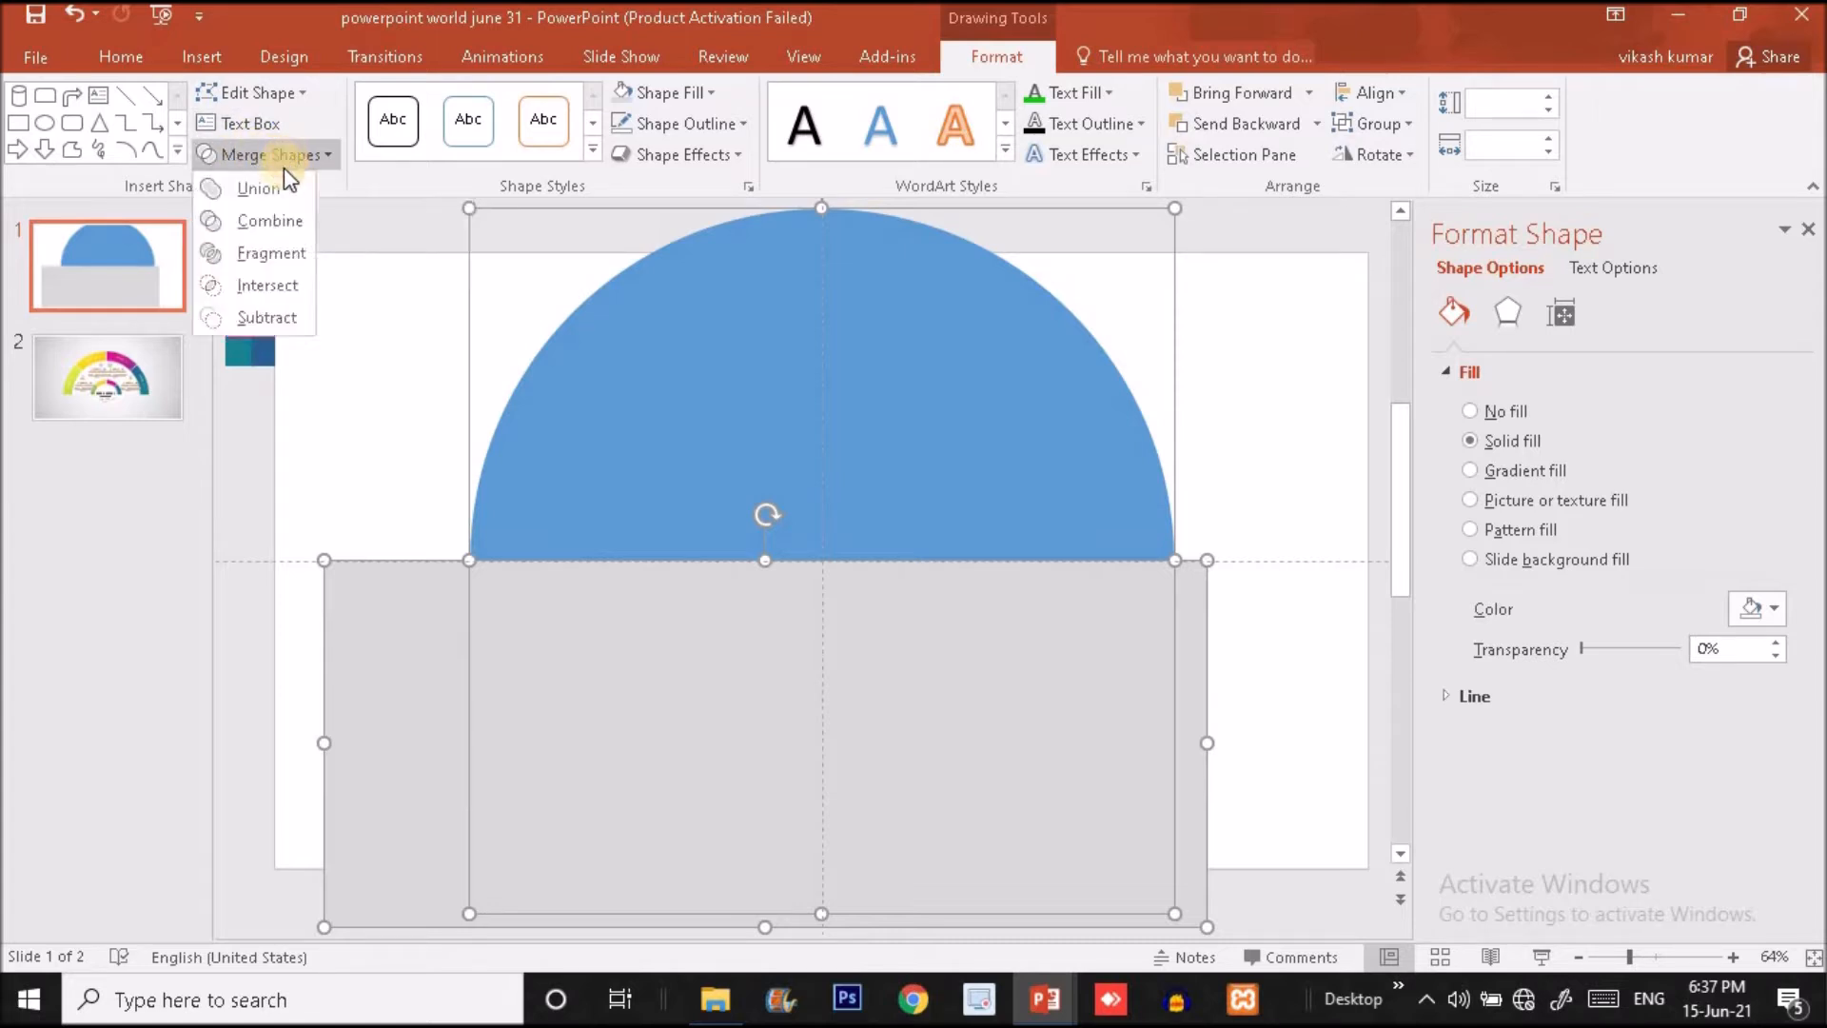
{"action": "left_click", "coordinate": [266, 318]}
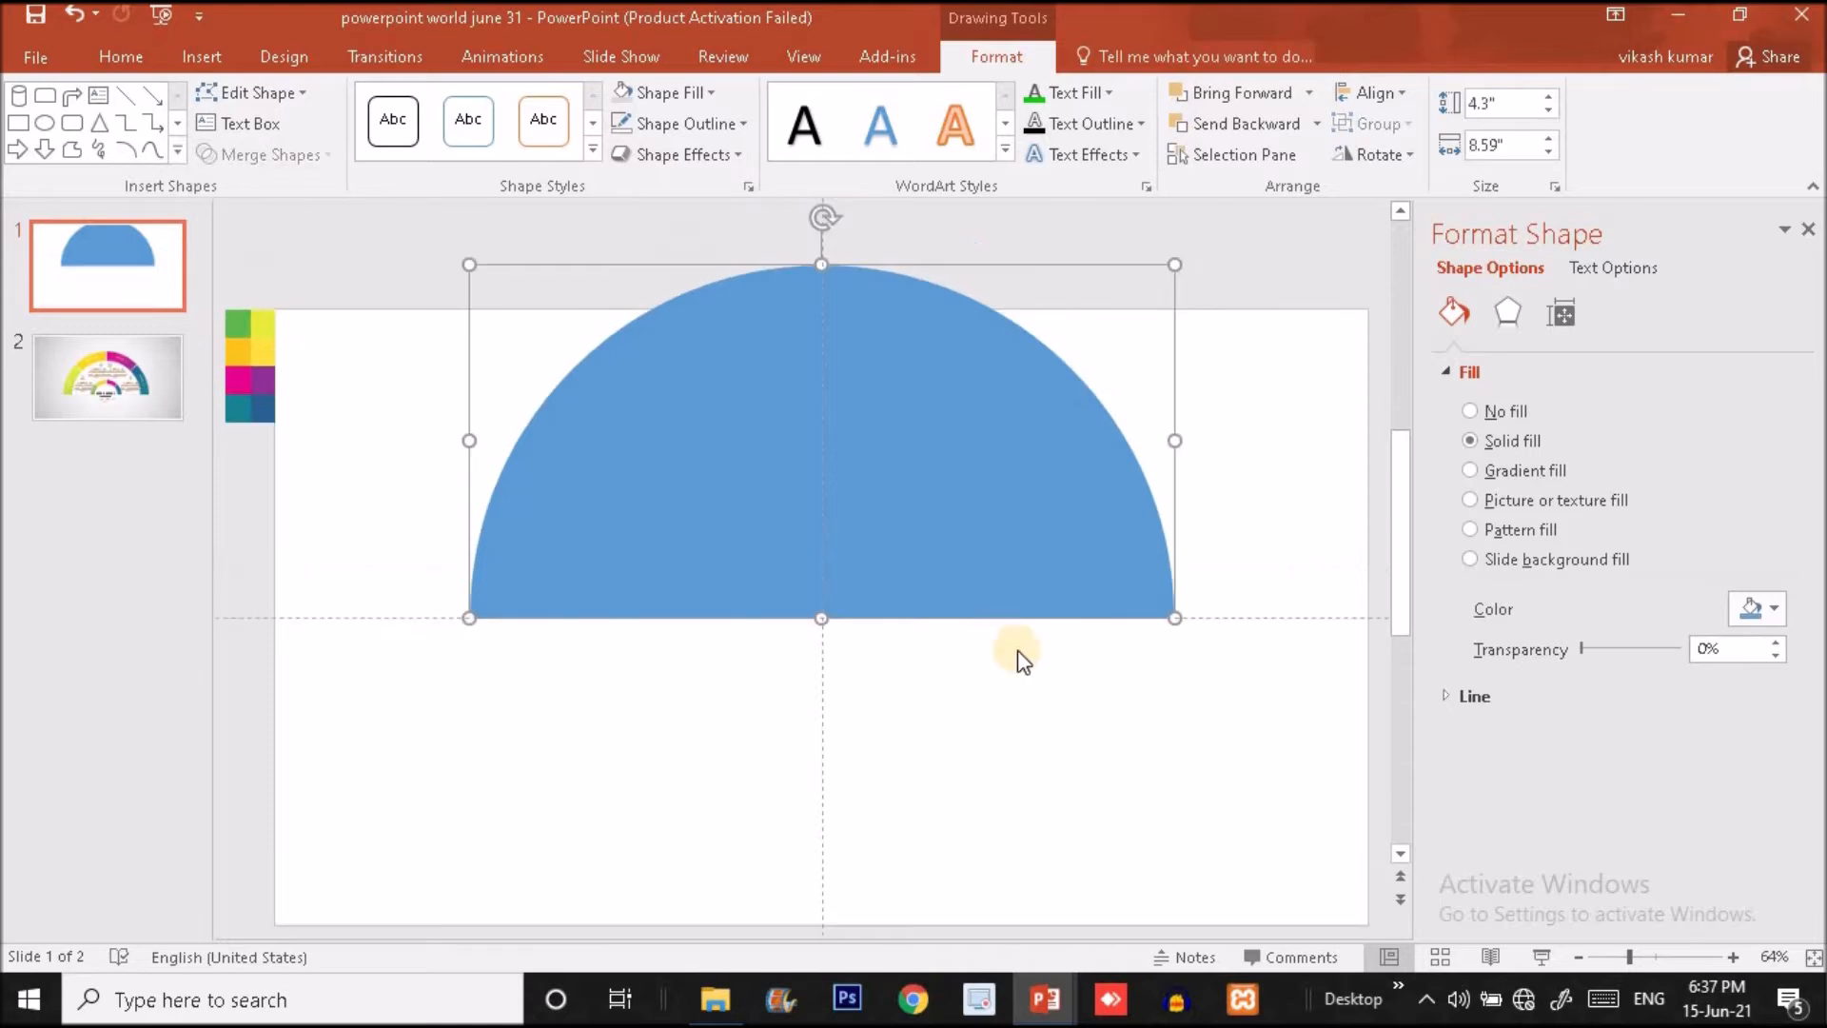
- Hide the drawing guides and move the half circle straight down so it sits fully within the slide
{"action": "right_click", "coordinate": [1248, 615]}
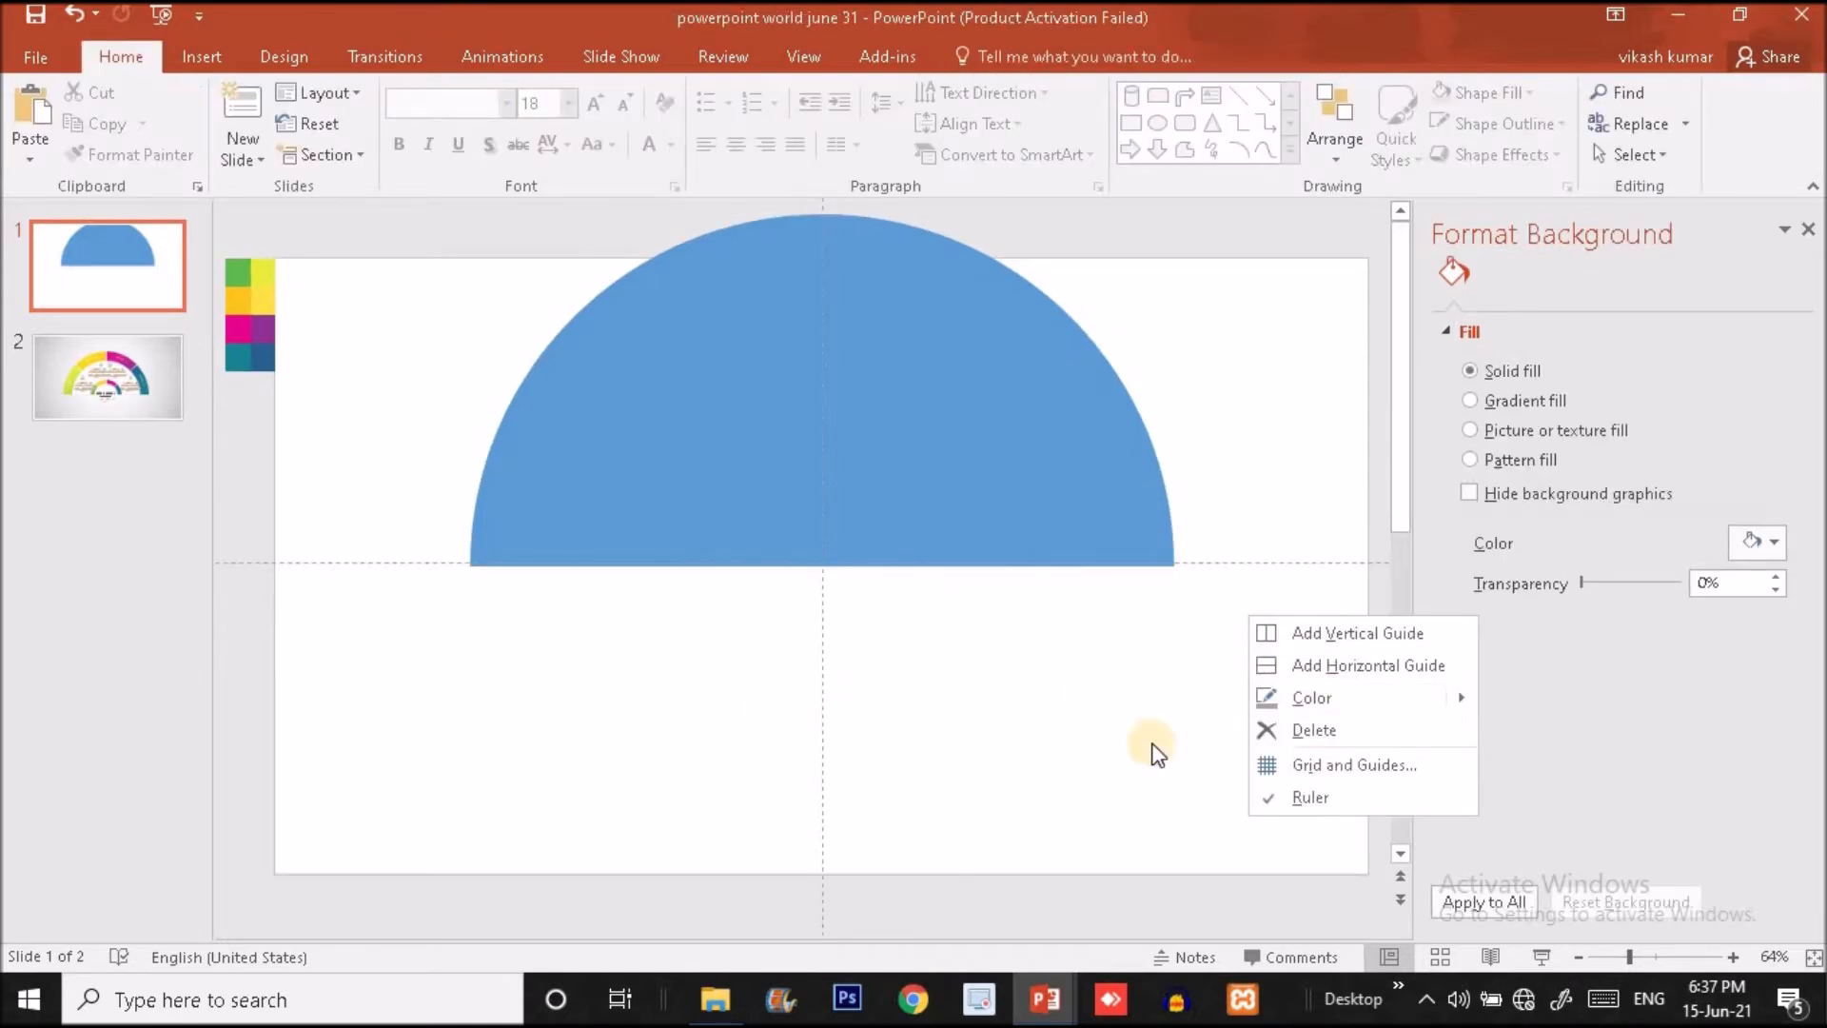
{"action": "left_click", "coordinate": [1315, 767]}
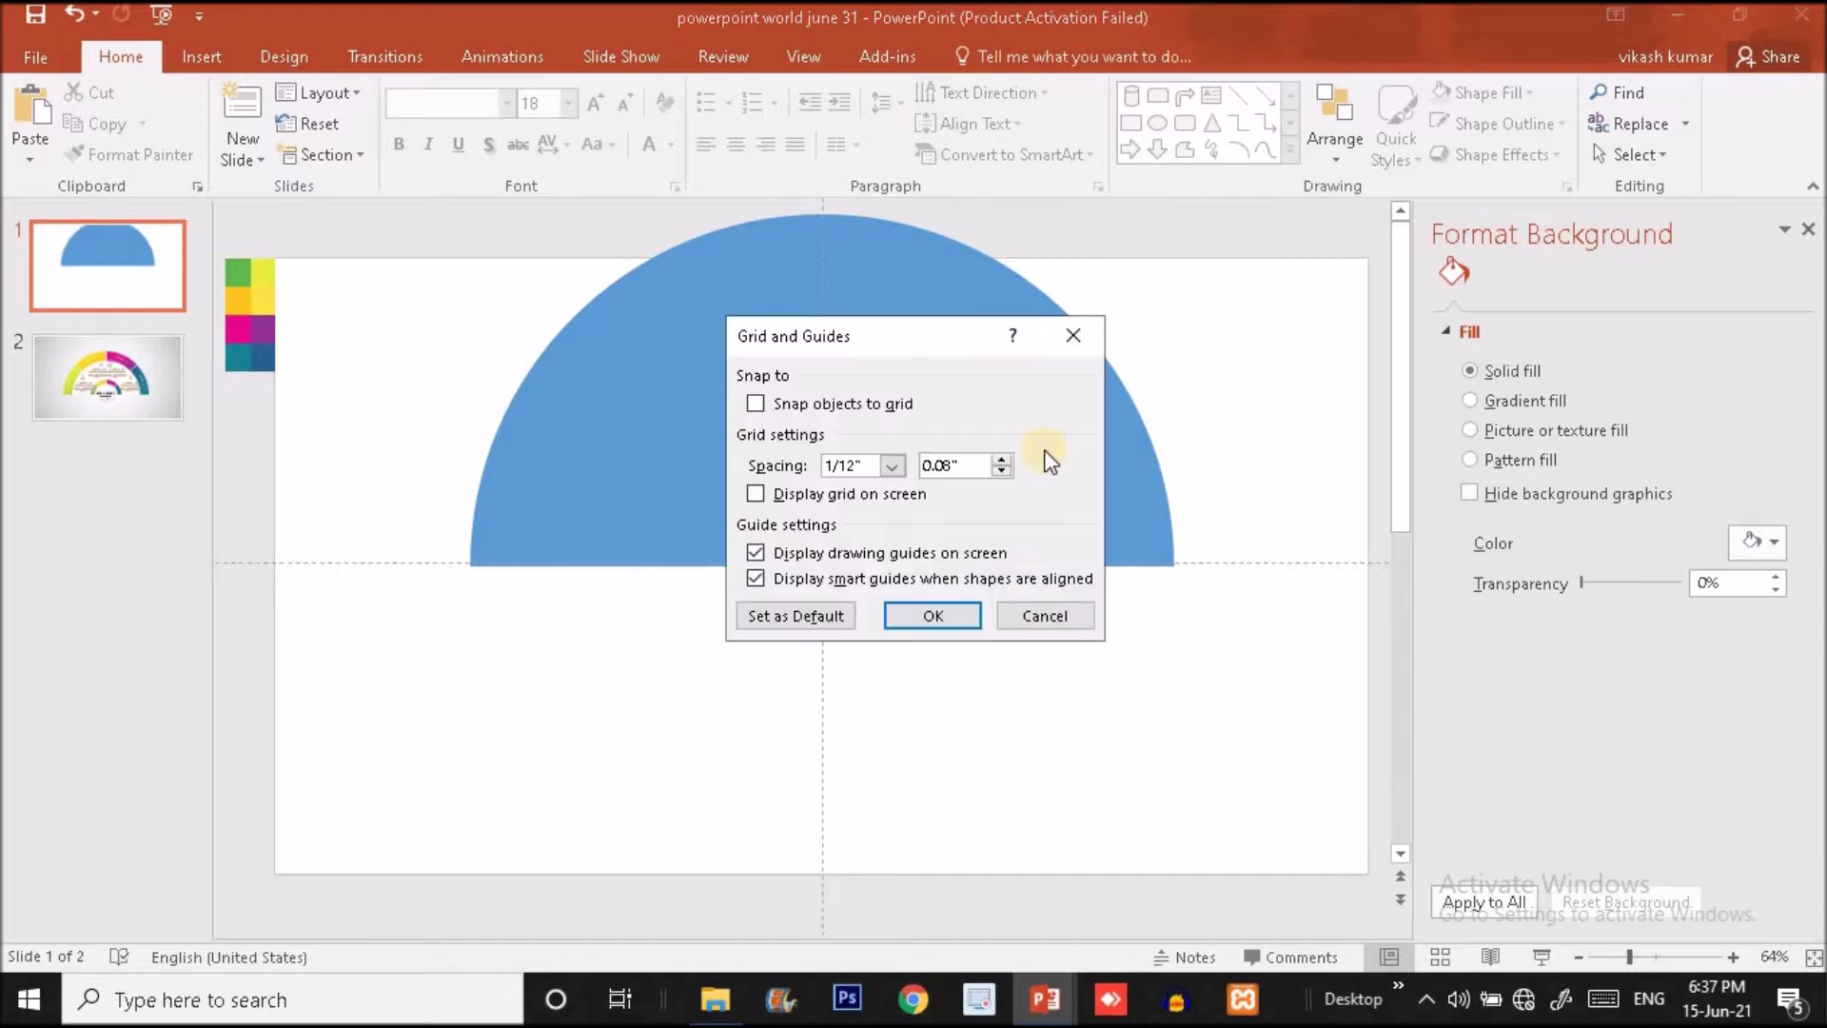
{"action": "left_click", "coordinate": [1072, 336]}
{"action": "right_click", "coordinate": [409, 379]}
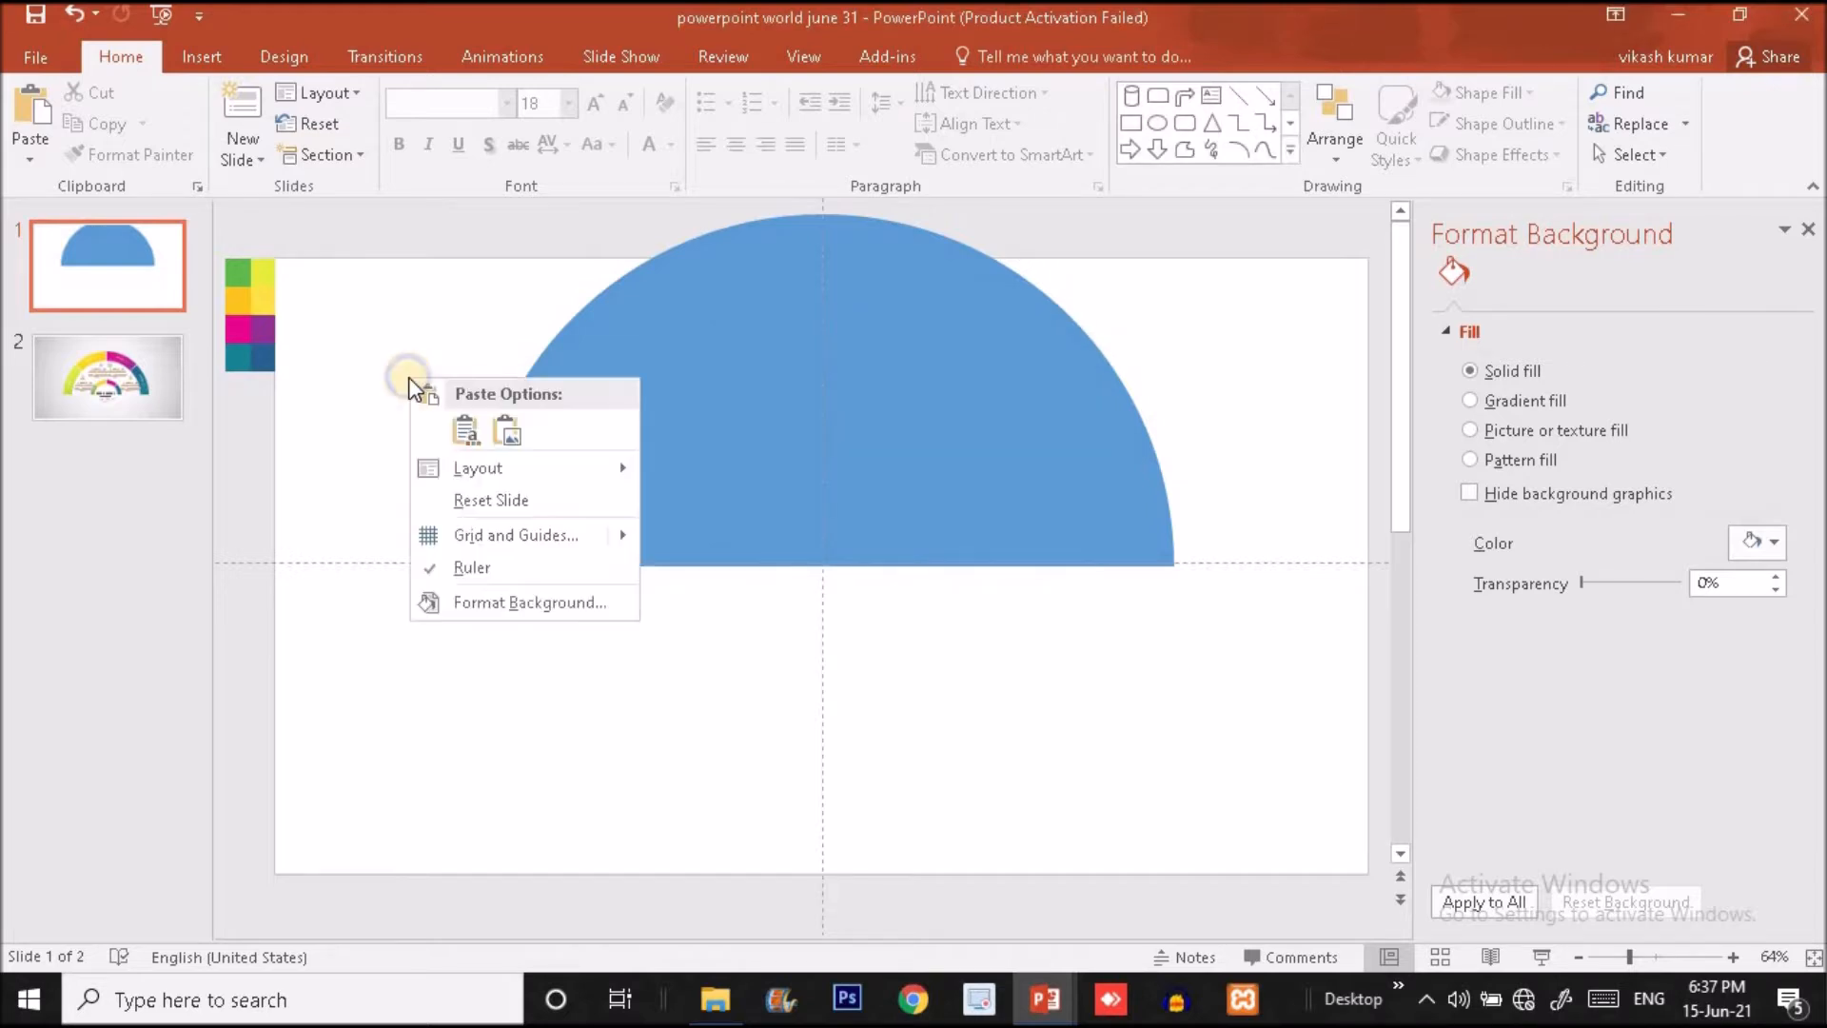
{"action": "mouse_move", "coordinate": [512, 537]}
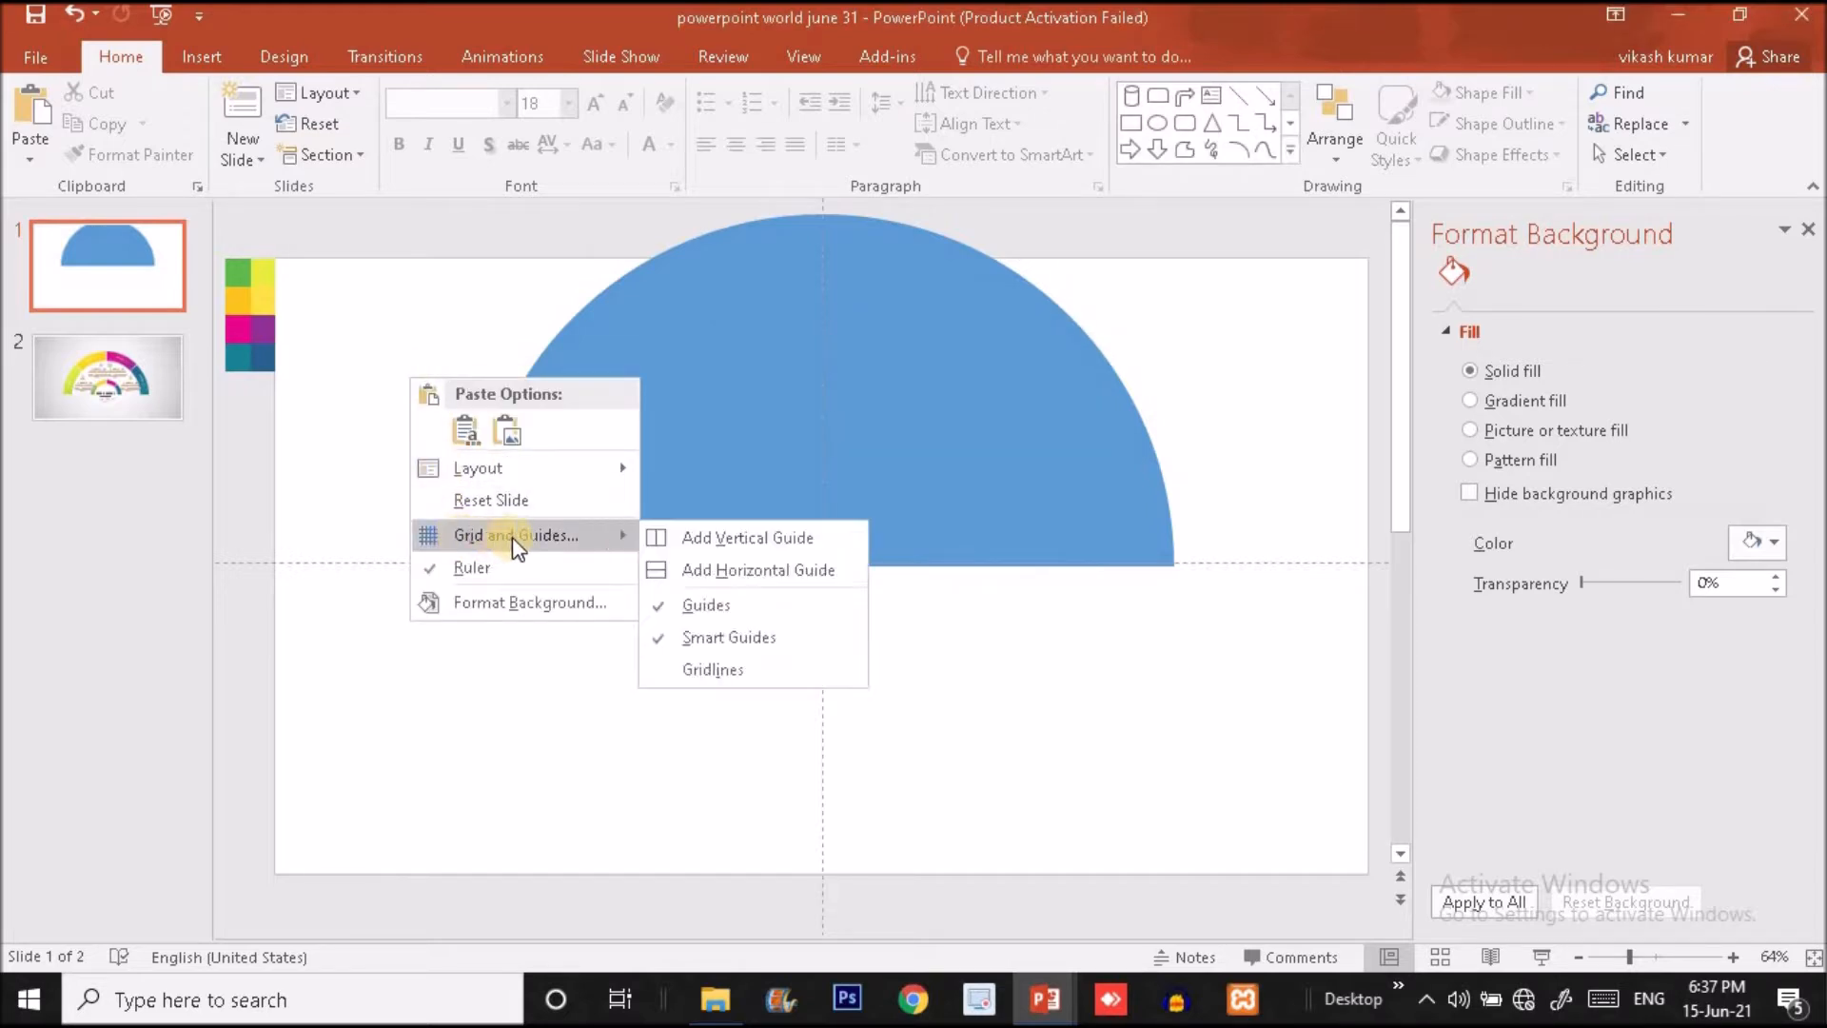
{"action": "left_click", "coordinate": [663, 611]}
{"action": "left_click_drag", "start_coordinate": [940, 448], "coordinate": [940, 557]}
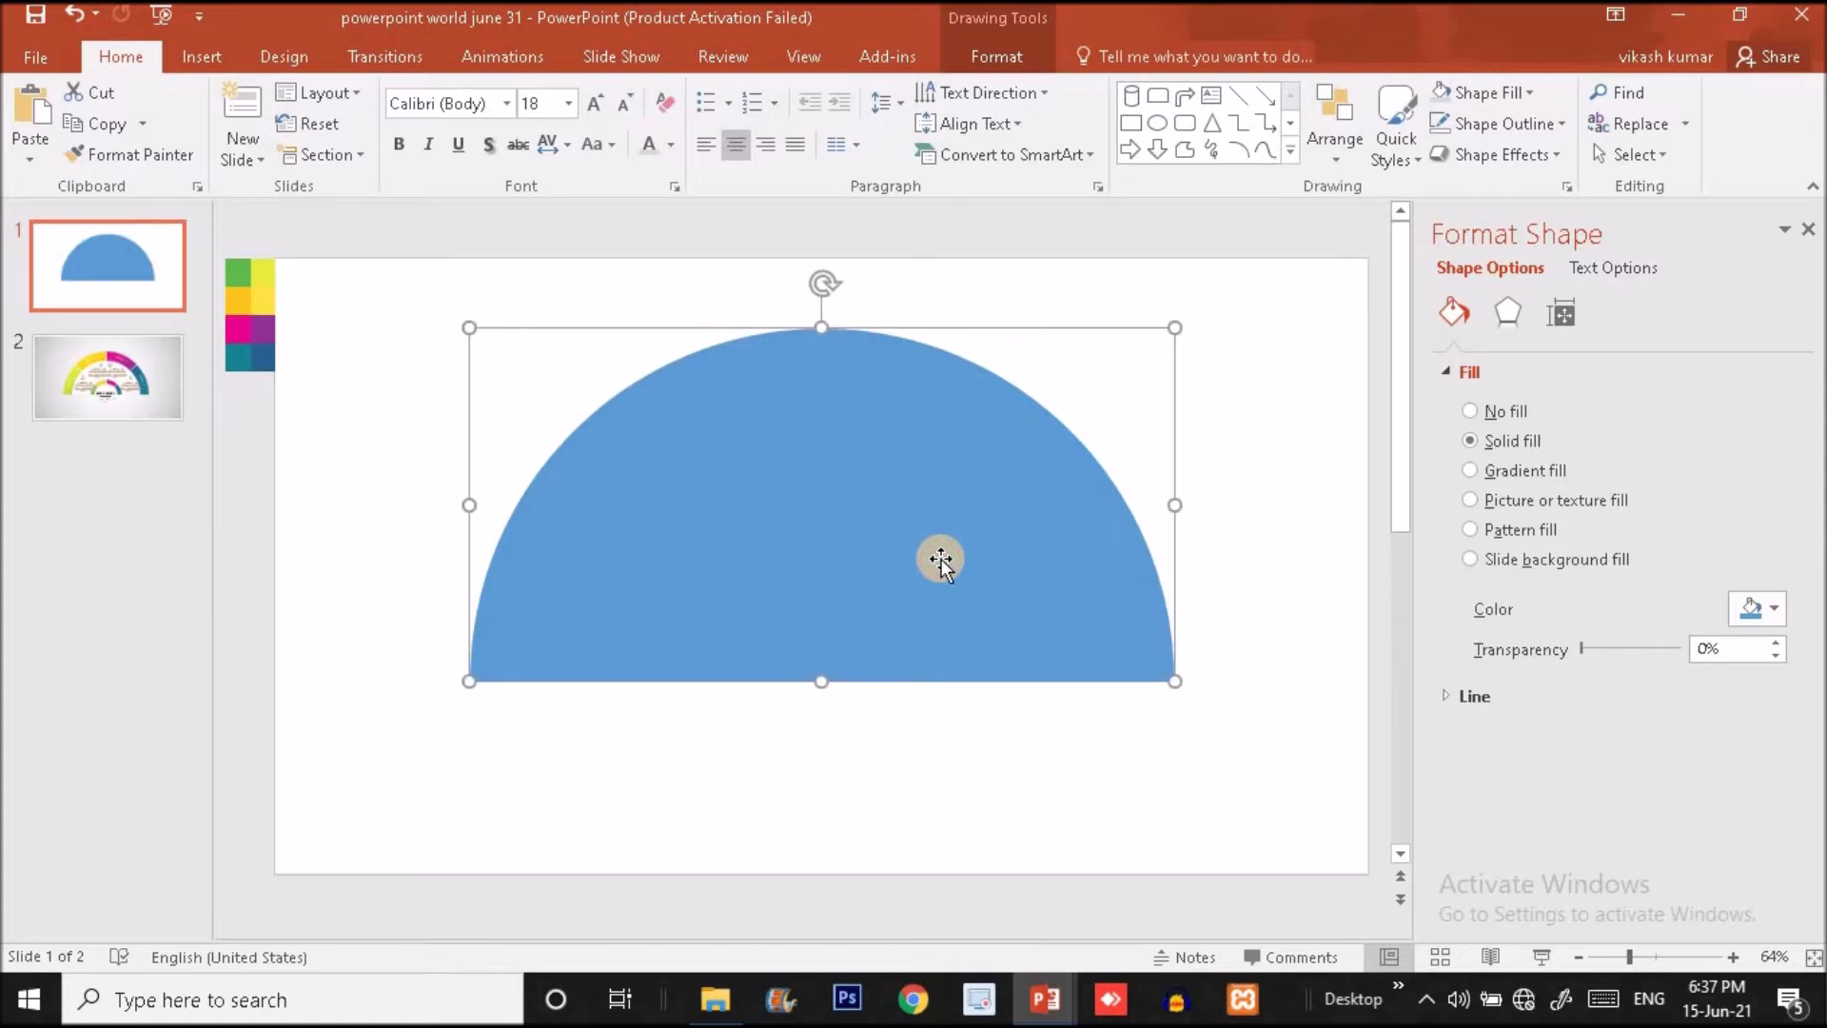
- Draw a thin vertical rectangle about 5.16" high and 0.05" wide beside the half circle's left edge
{"action": "left_click", "coordinate": [202, 57]}
{"action": "left_click", "coordinate": [437, 145]}
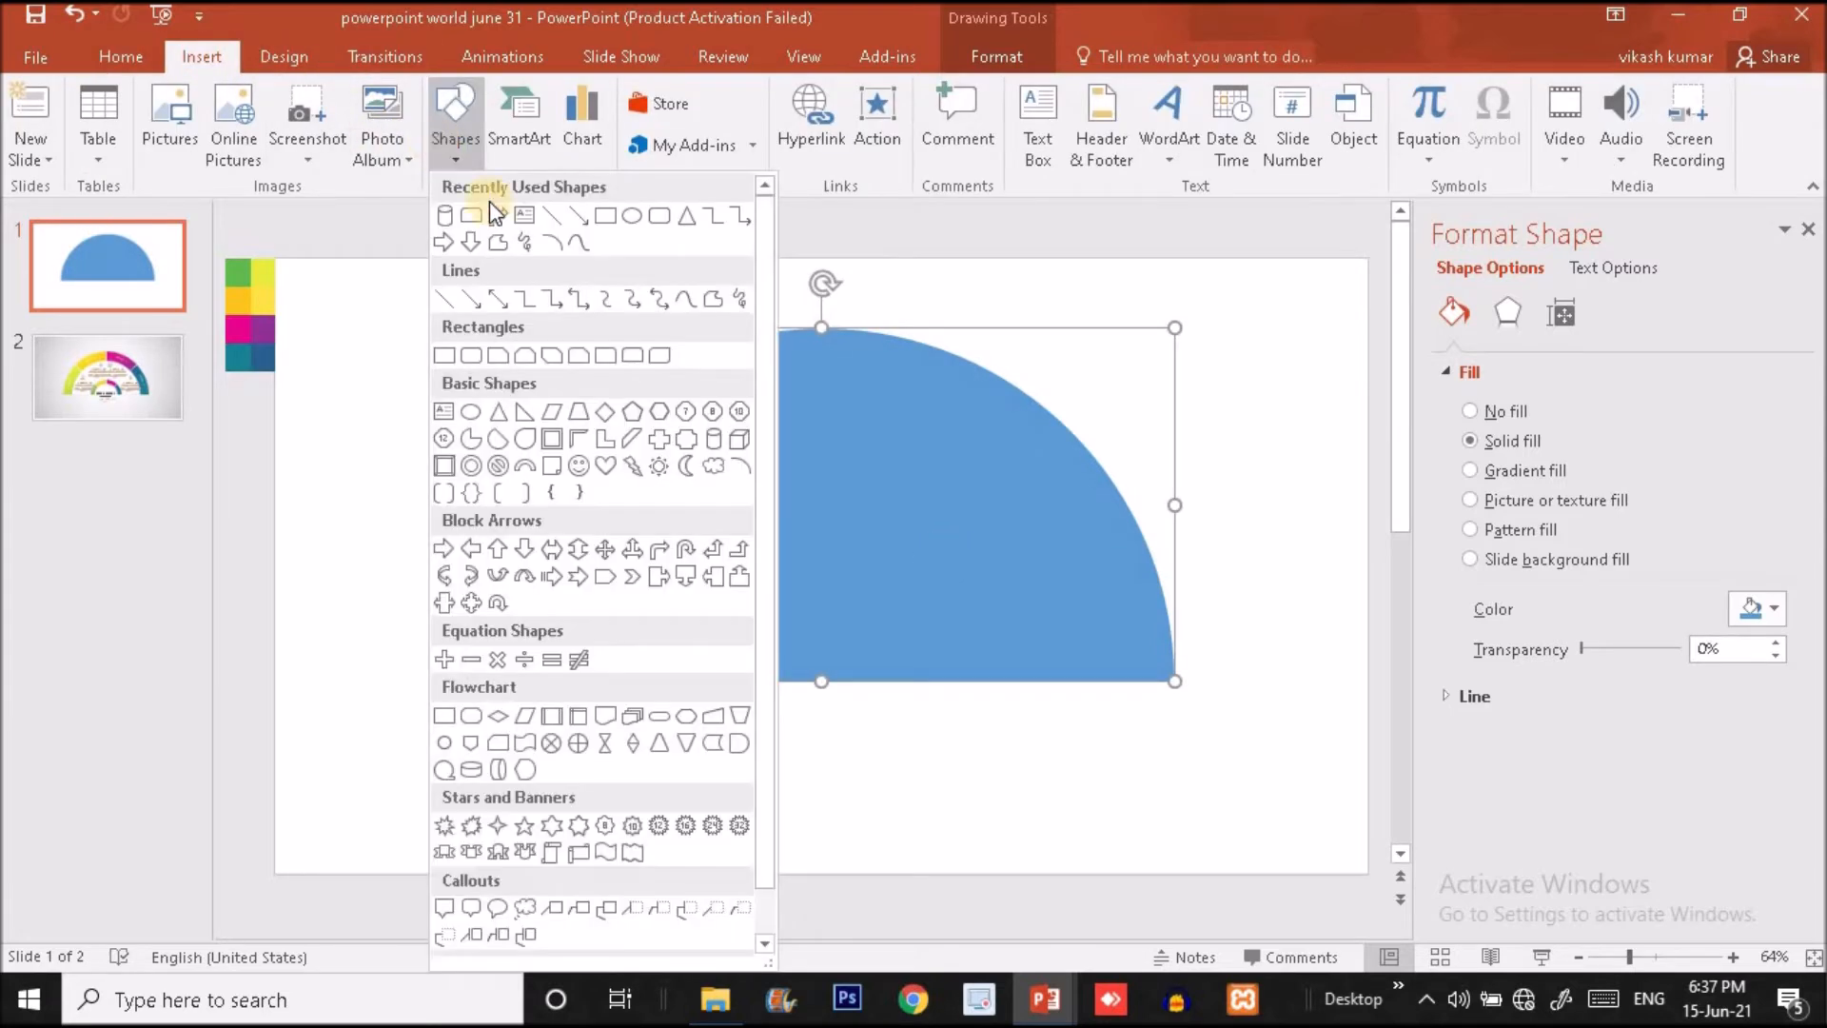
{"action": "left_click", "coordinate": [603, 217]}
{"action": "left_click_drag", "start_coordinate": [348, 355], "coordinate": [351, 780]}
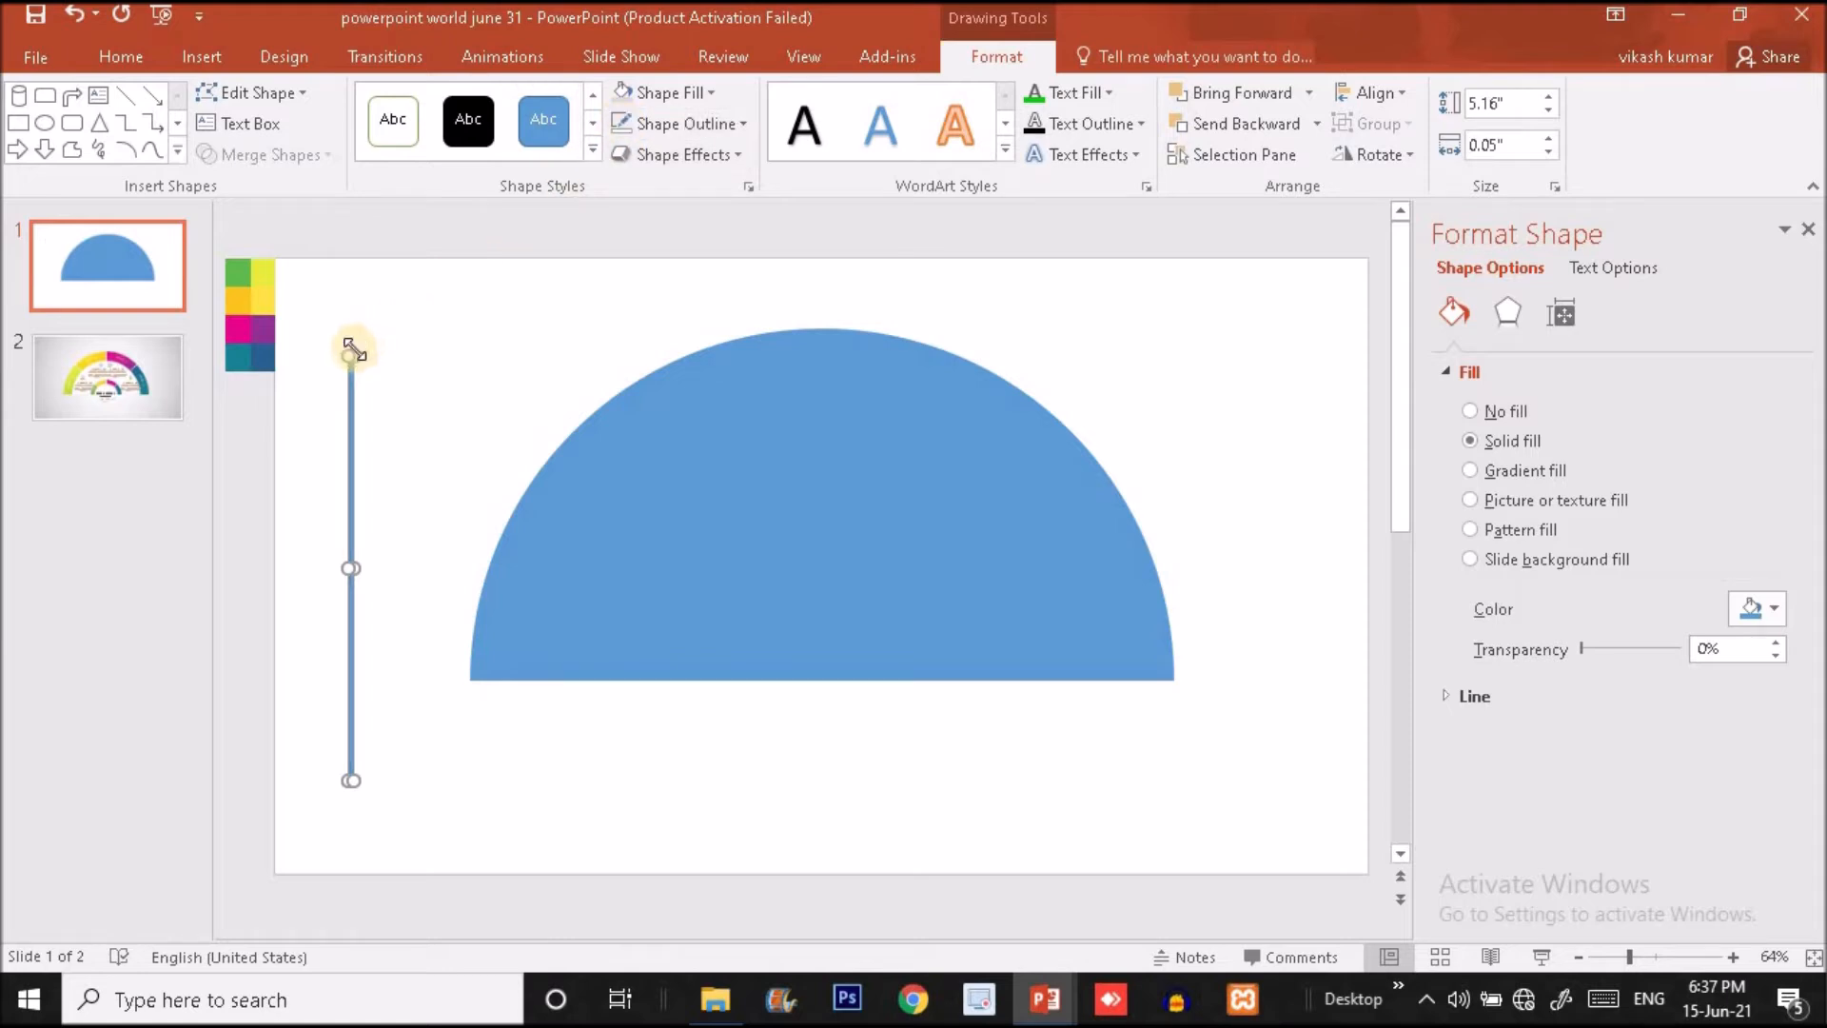
- Enlarge the thin rectangle to about 6.02" by 0.08" with a light grey fill and move it onto the half circle's vertical centerline
{"action": "left_click_drag", "start_coordinate": [348, 351], "coordinate": [346, 284]}
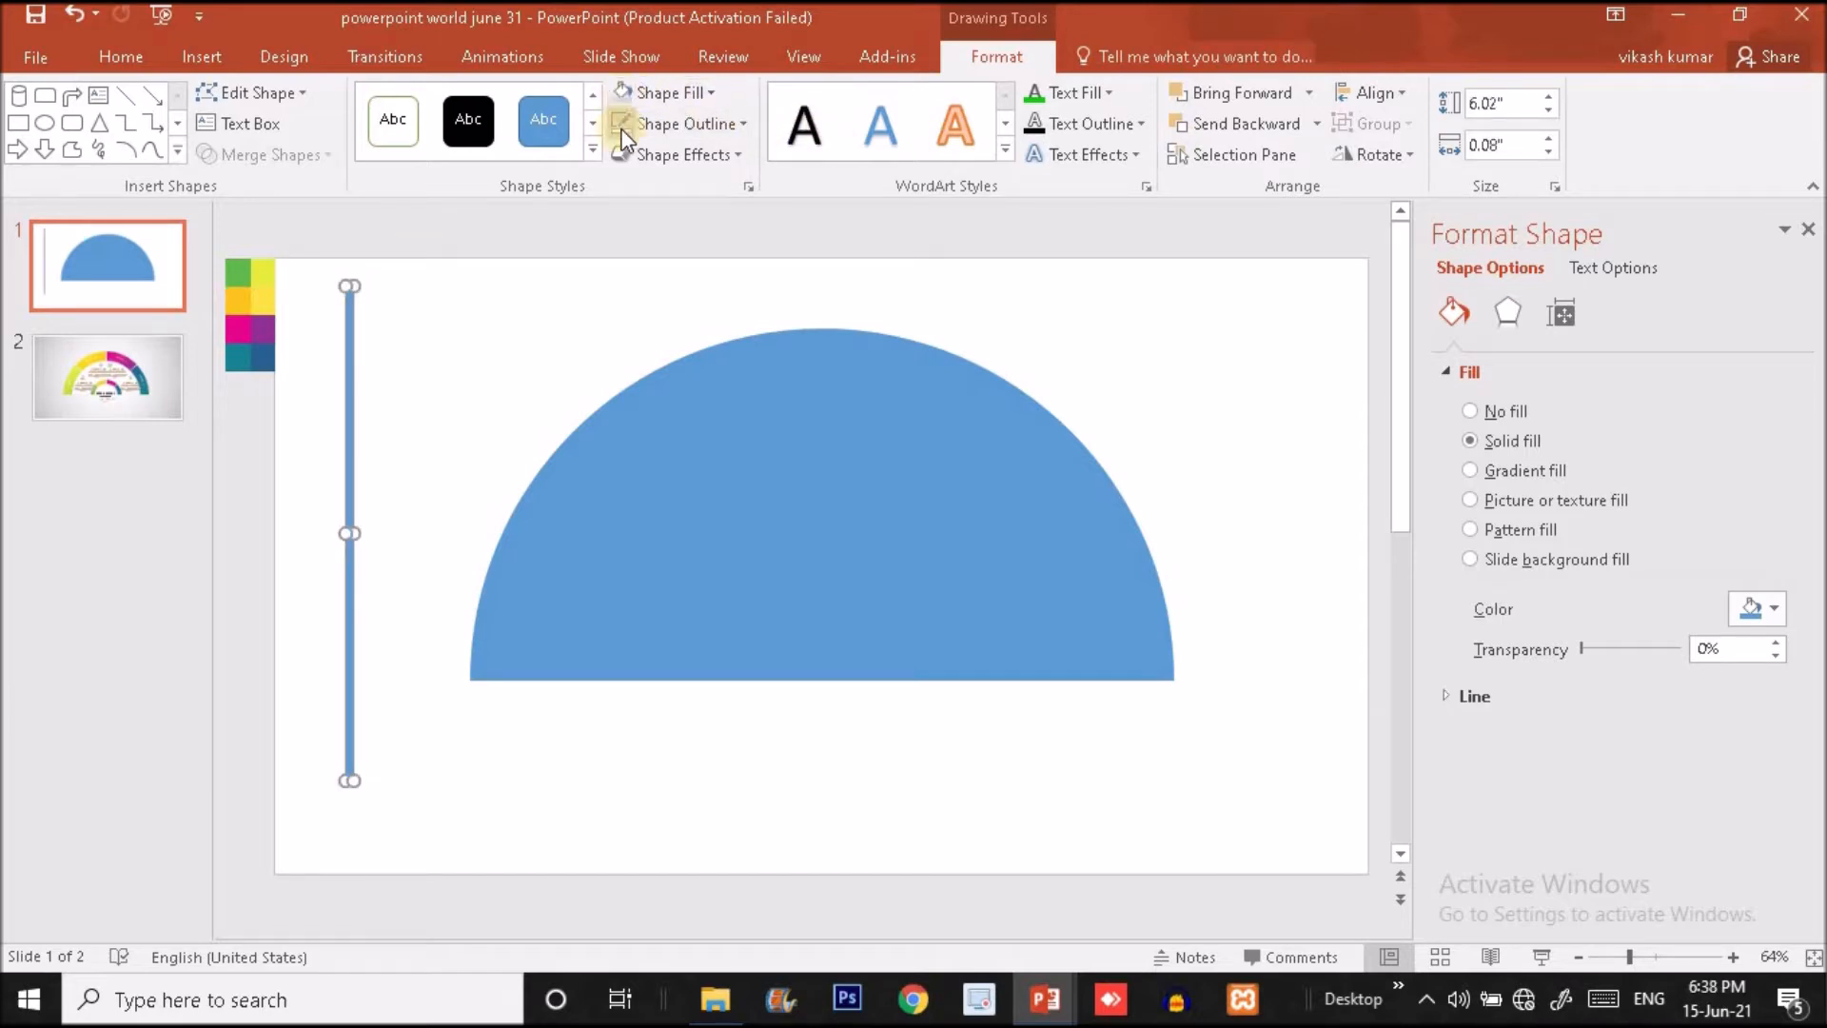
{"action": "left_click", "coordinate": [619, 94]}
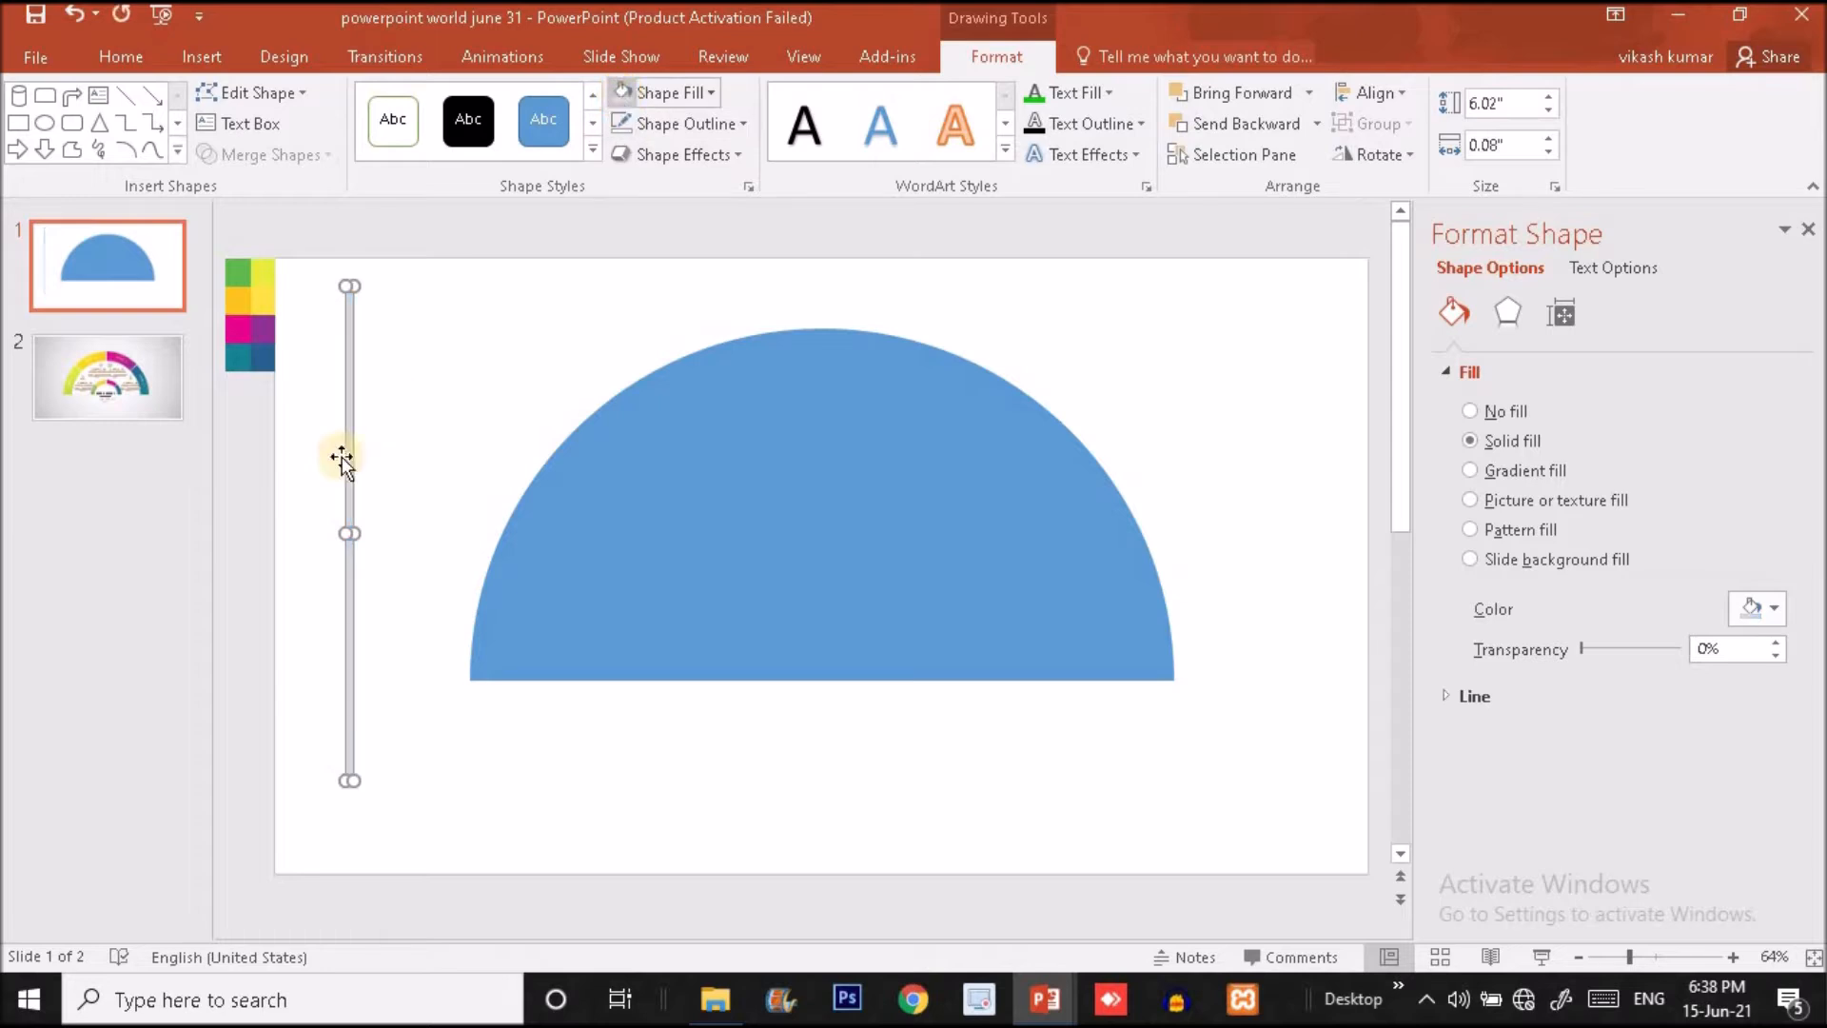
{"action": "left_click_drag", "start_coordinate": [349, 472], "coordinate": [820, 471]}
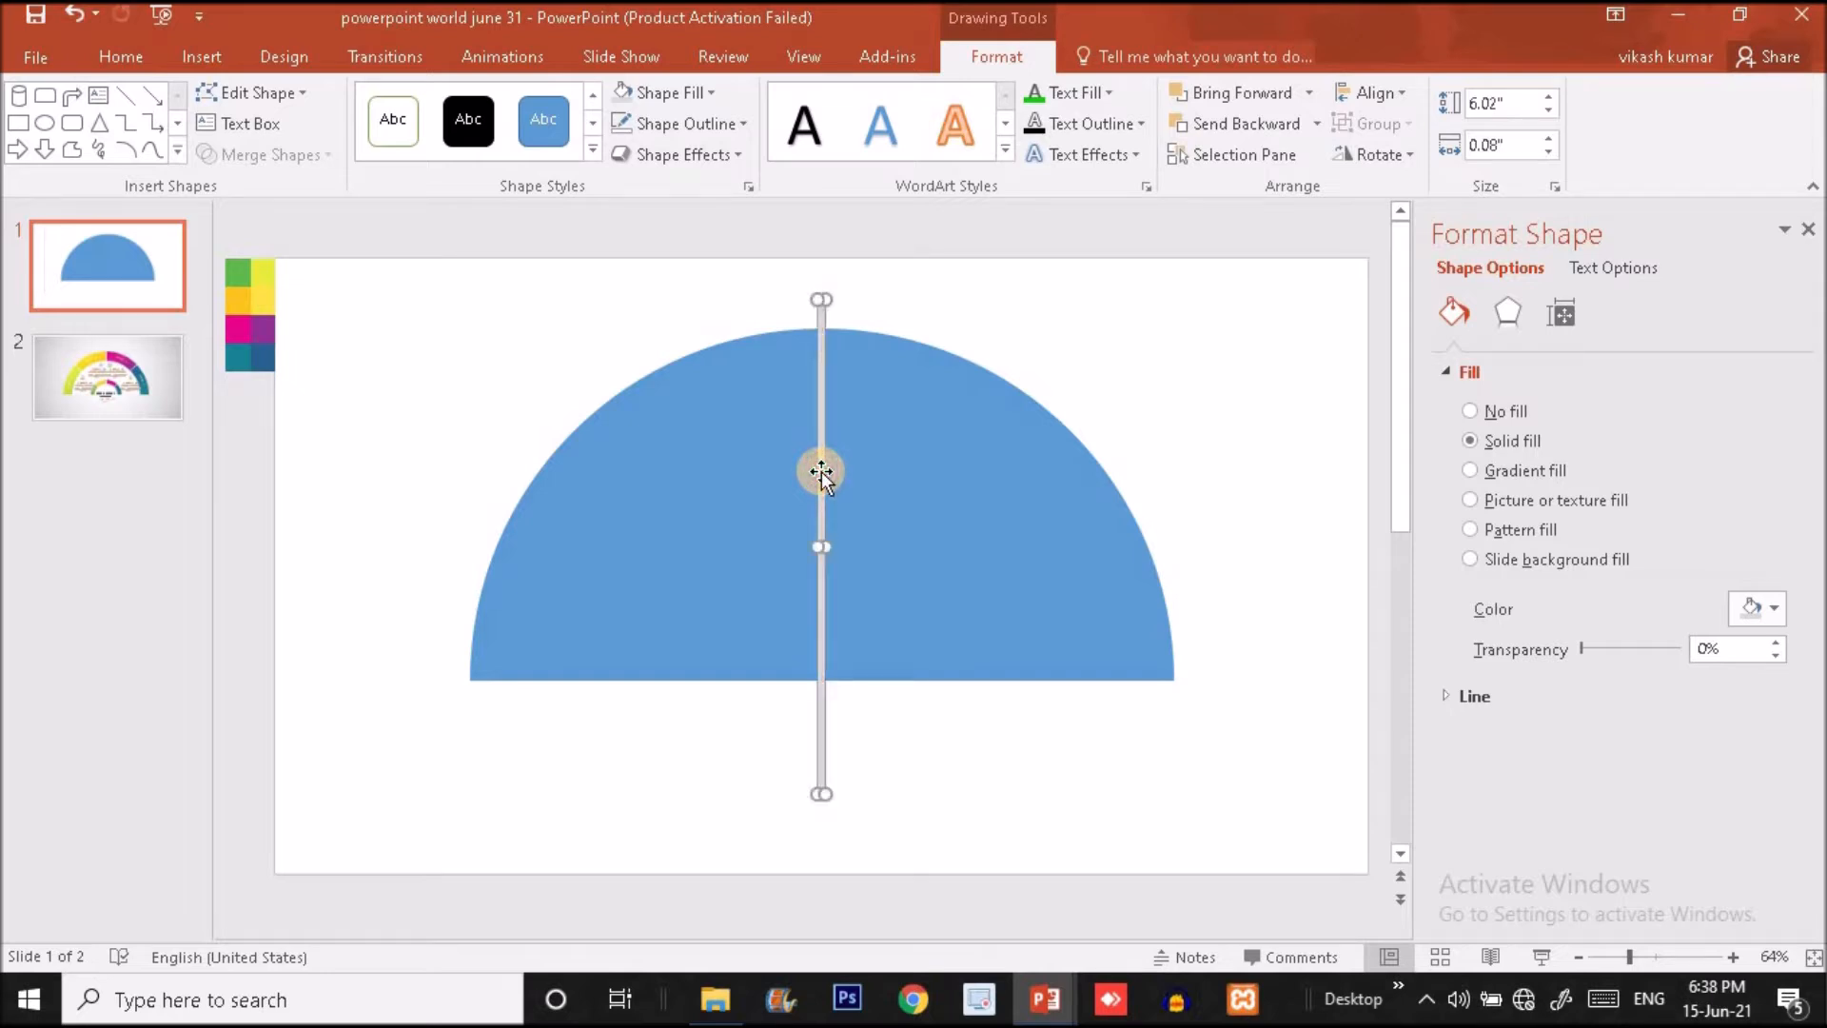
- Duplicate the vertical grey bar with a rotation of 45° and position the copy through the midpoint of the half circle's flat edge
{"action": "key", "text": "ctrl+d"}
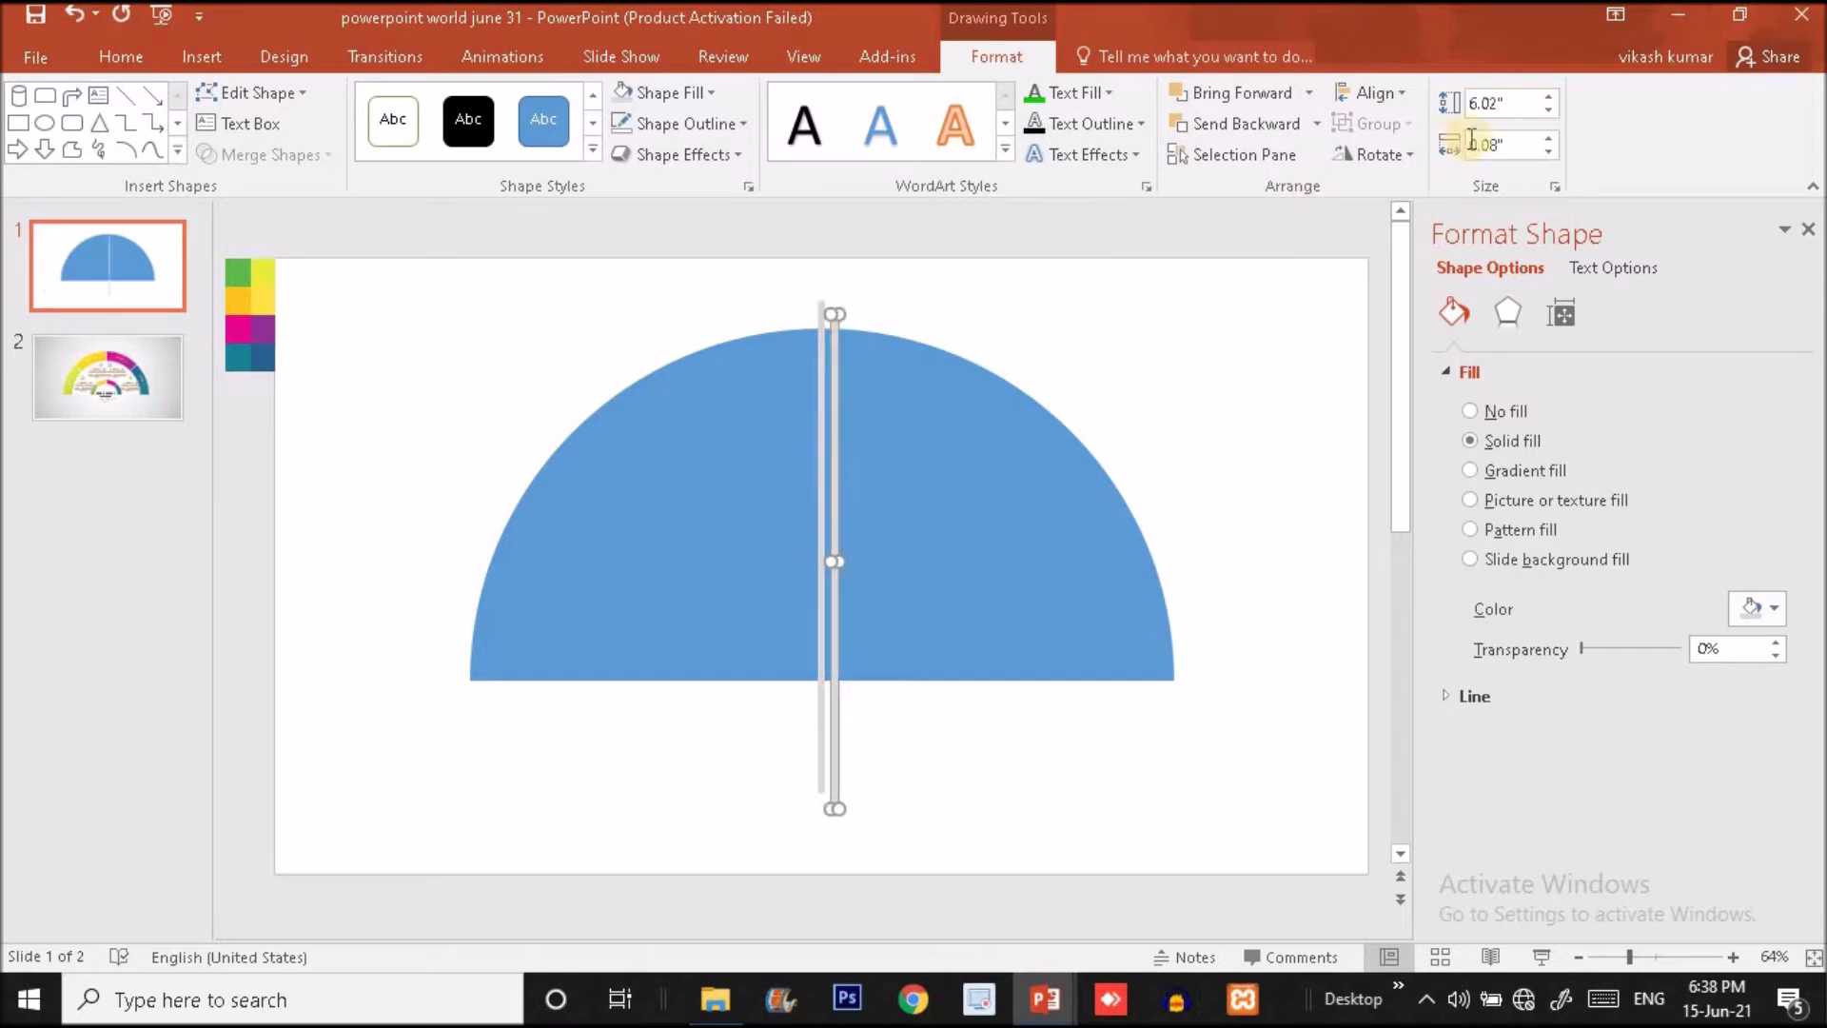
{"action": "left_click", "coordinate": [1382, 157]}
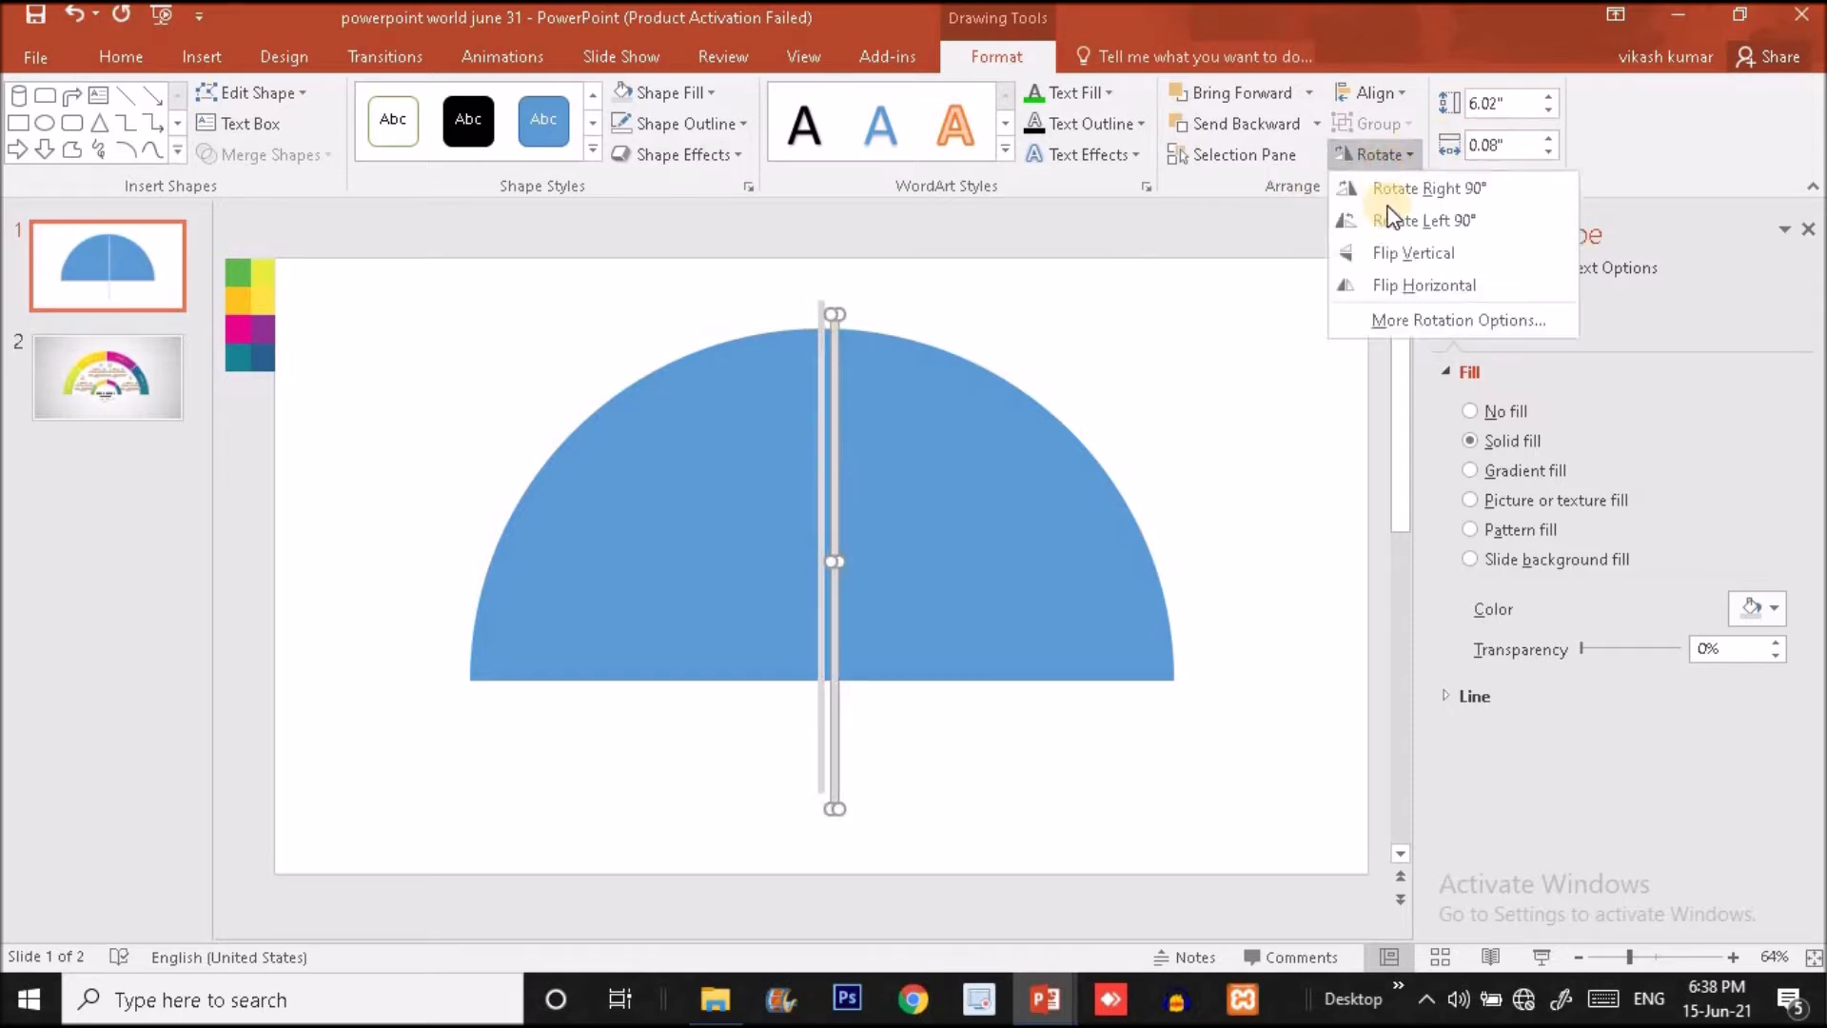
{"action": "left_click", "coordinate": [1408, 321]}
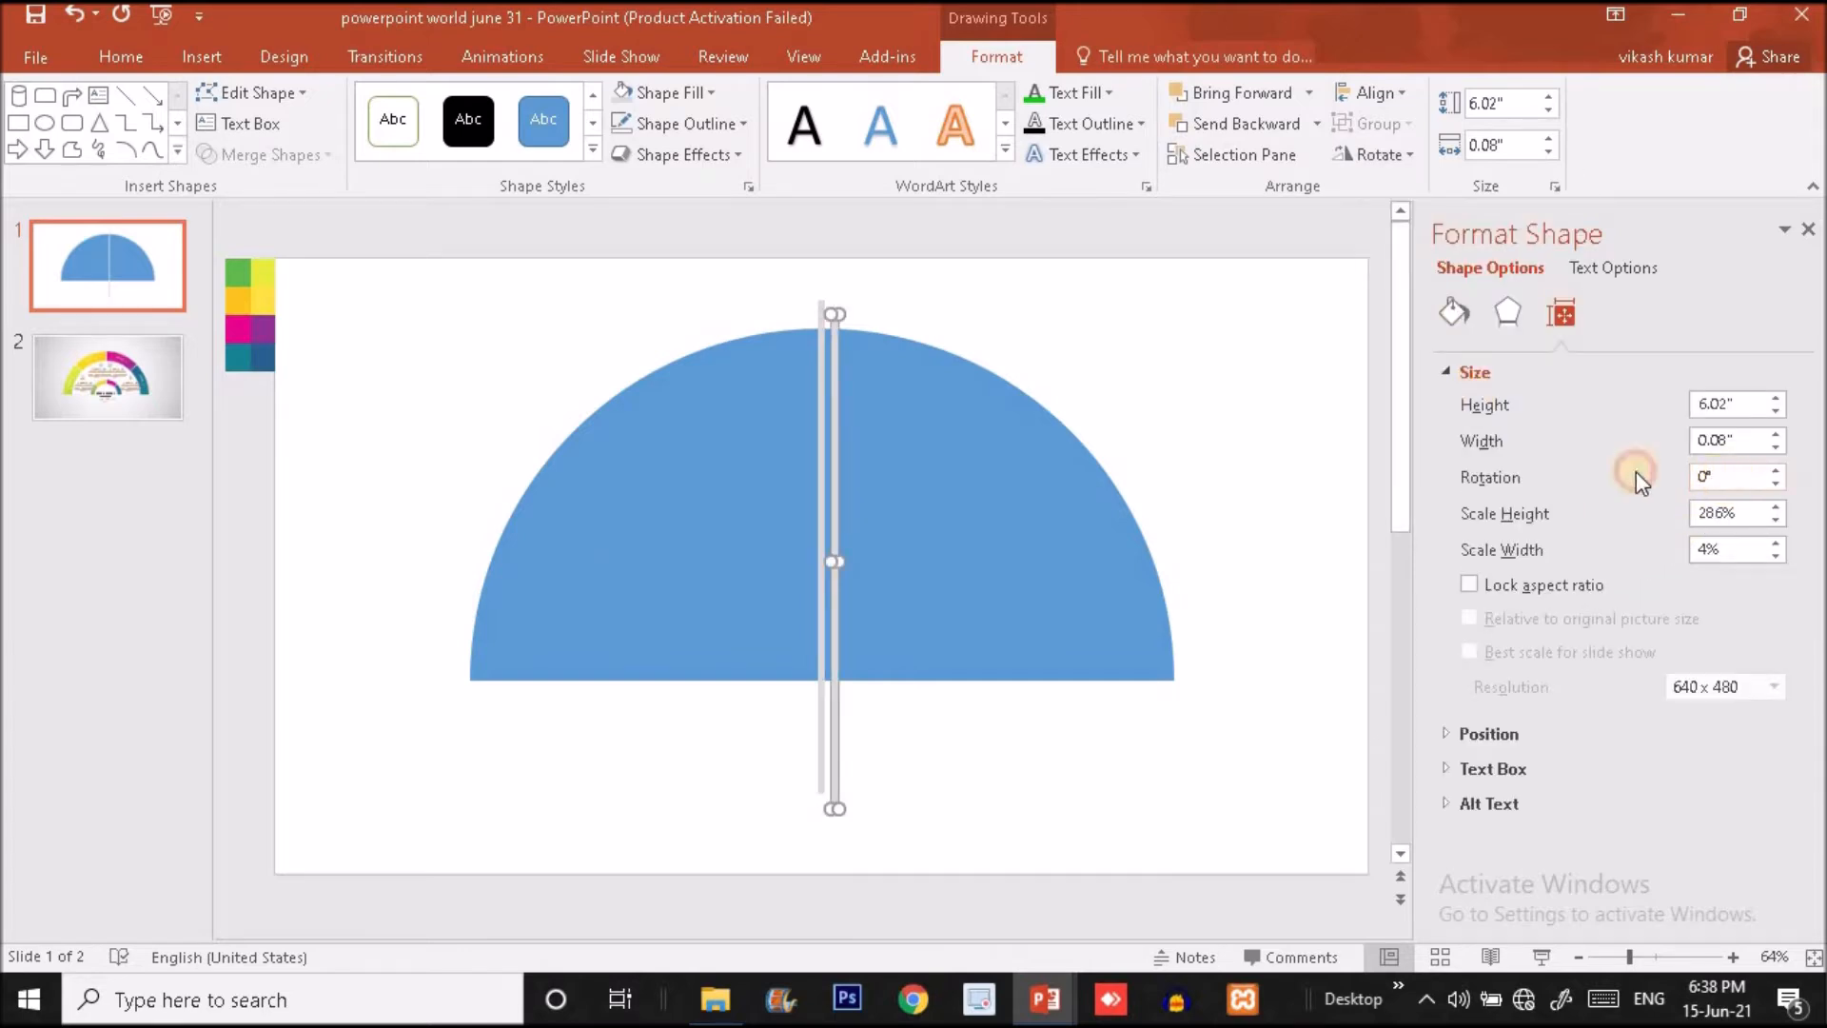
{"action": "type", "text": "45"}
{"action": "key", "text": "Return"}
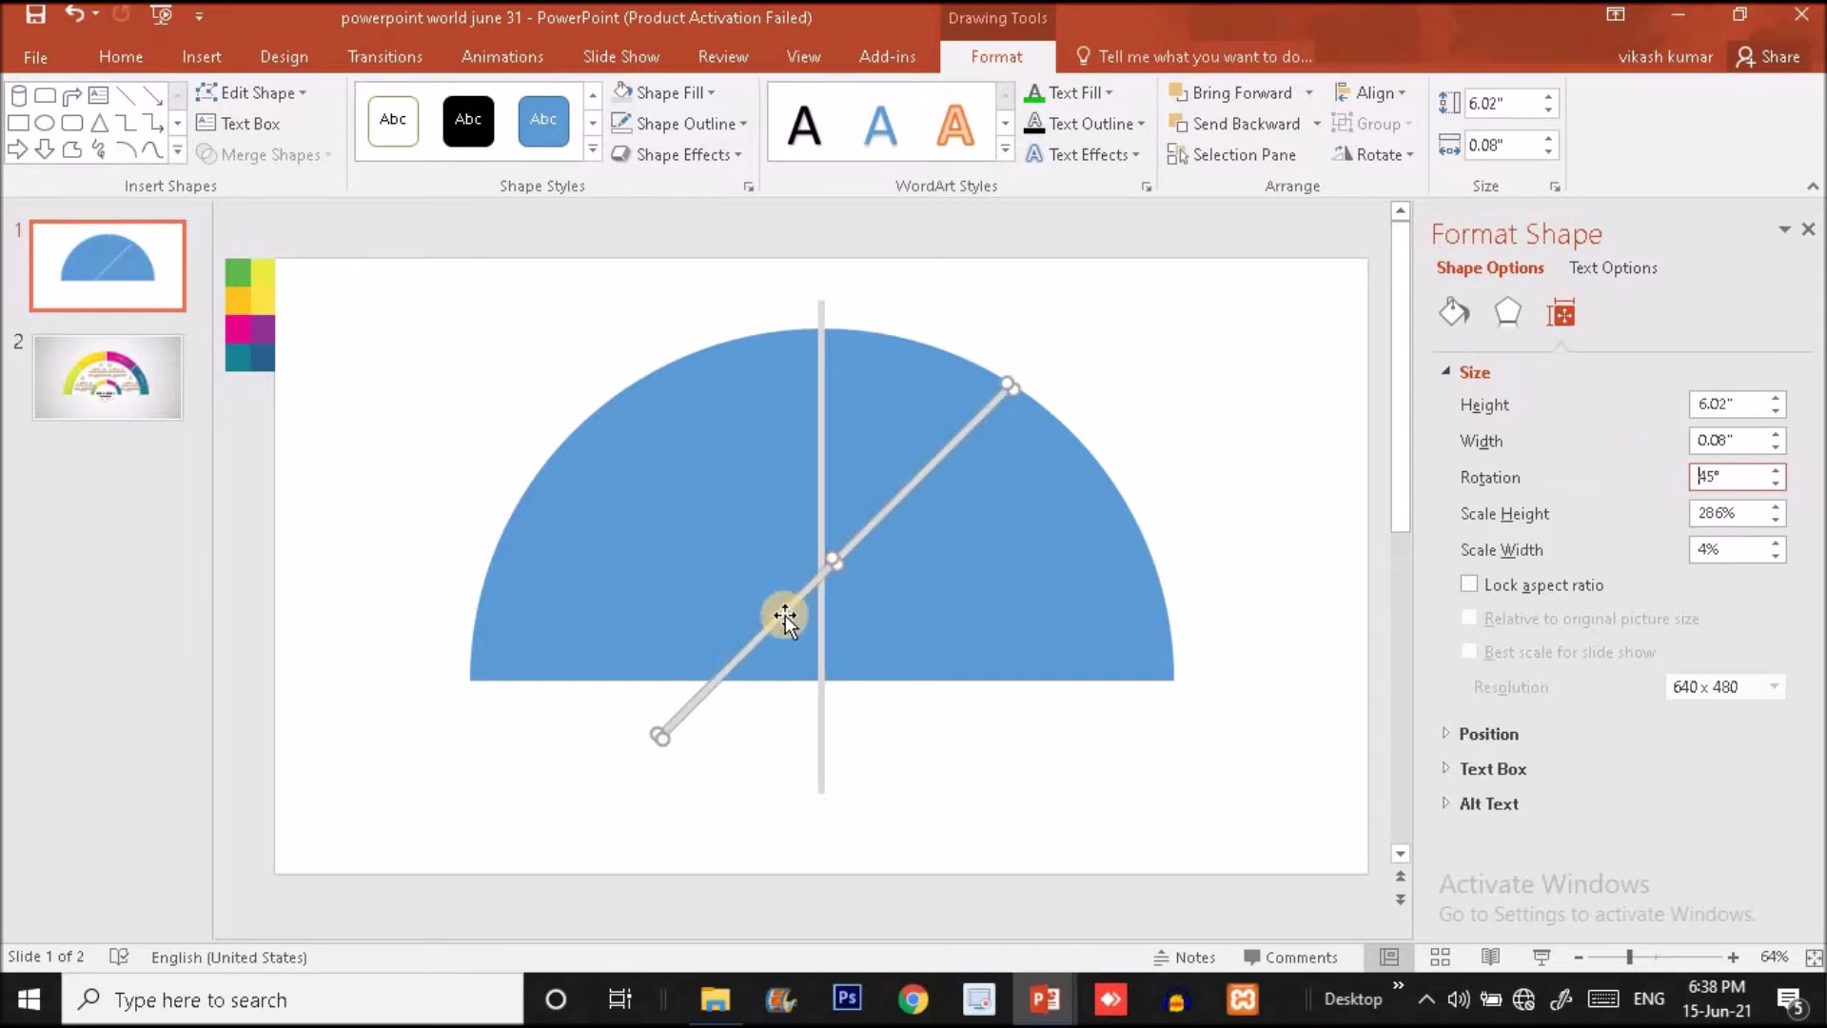
{"action": "left_click_drag", "start_coordinate": [776, 612], "coordinate": [873, 632]}
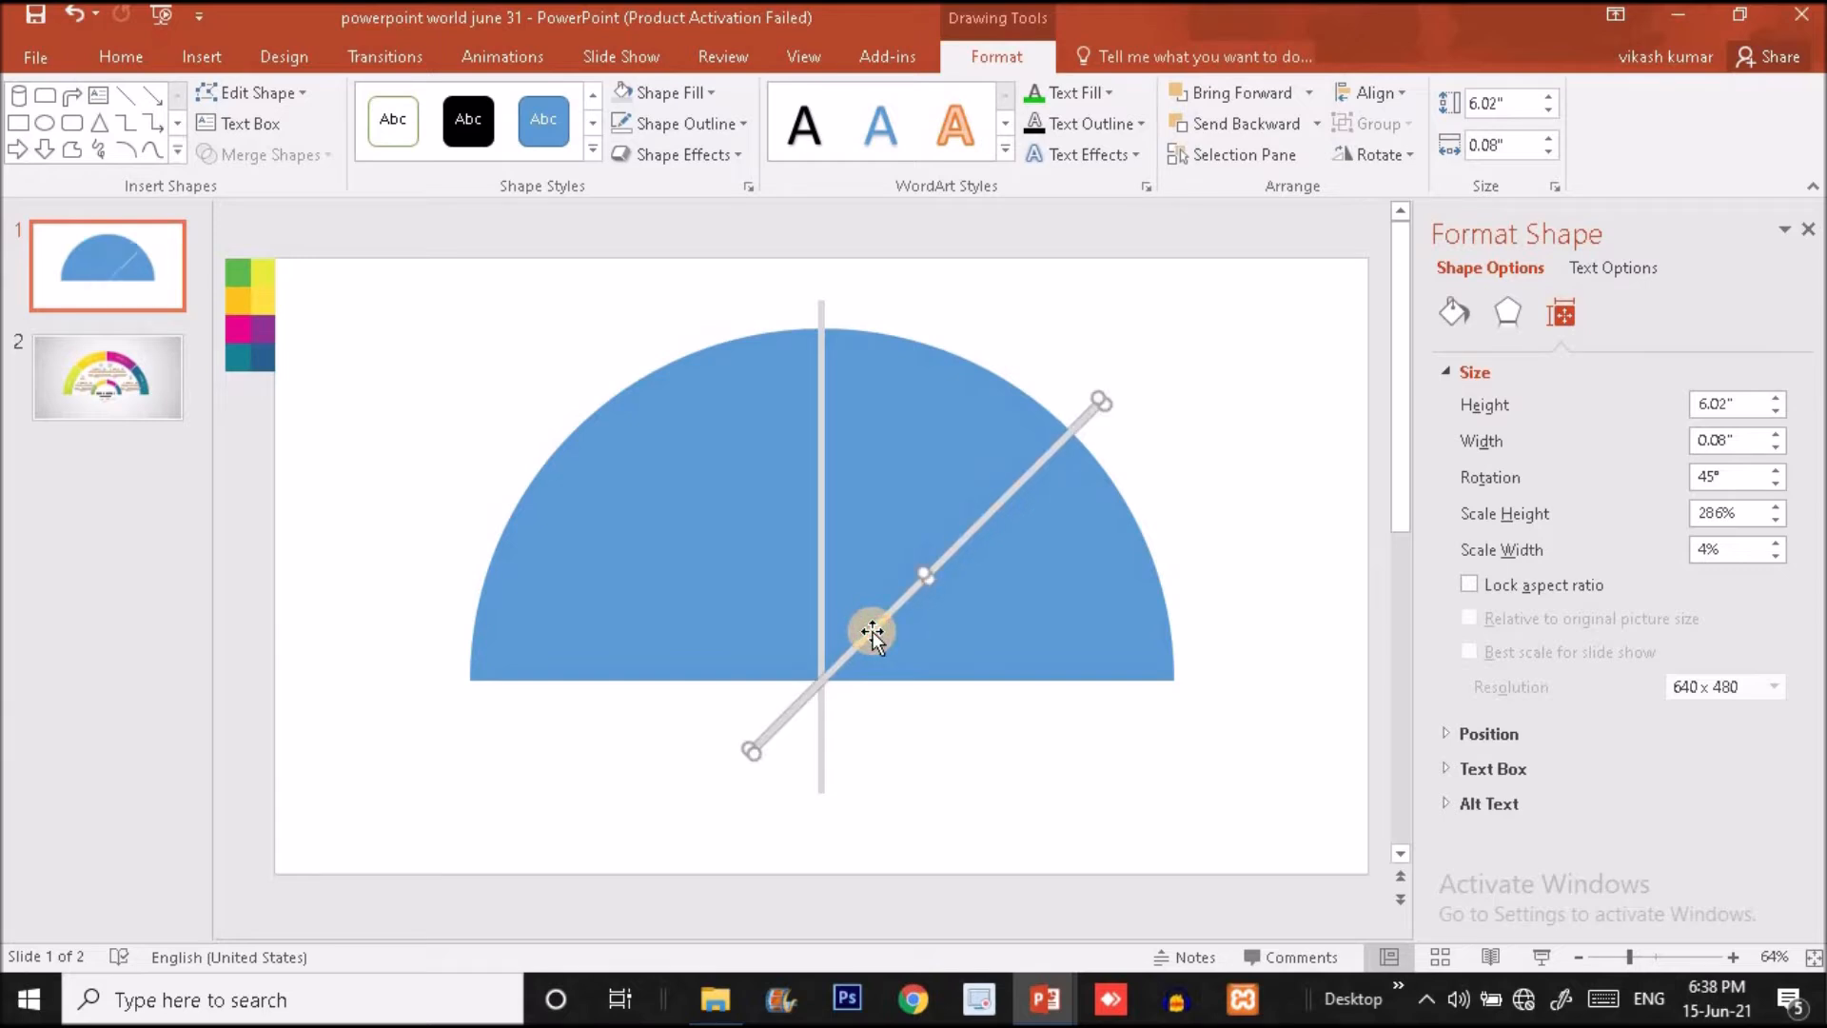
- Duplicate the 45° bar as a horizontally flipped copy and position it to mirror the original across the half circle's vertical bar
{"action": "key", "text": "ctrl+d"}
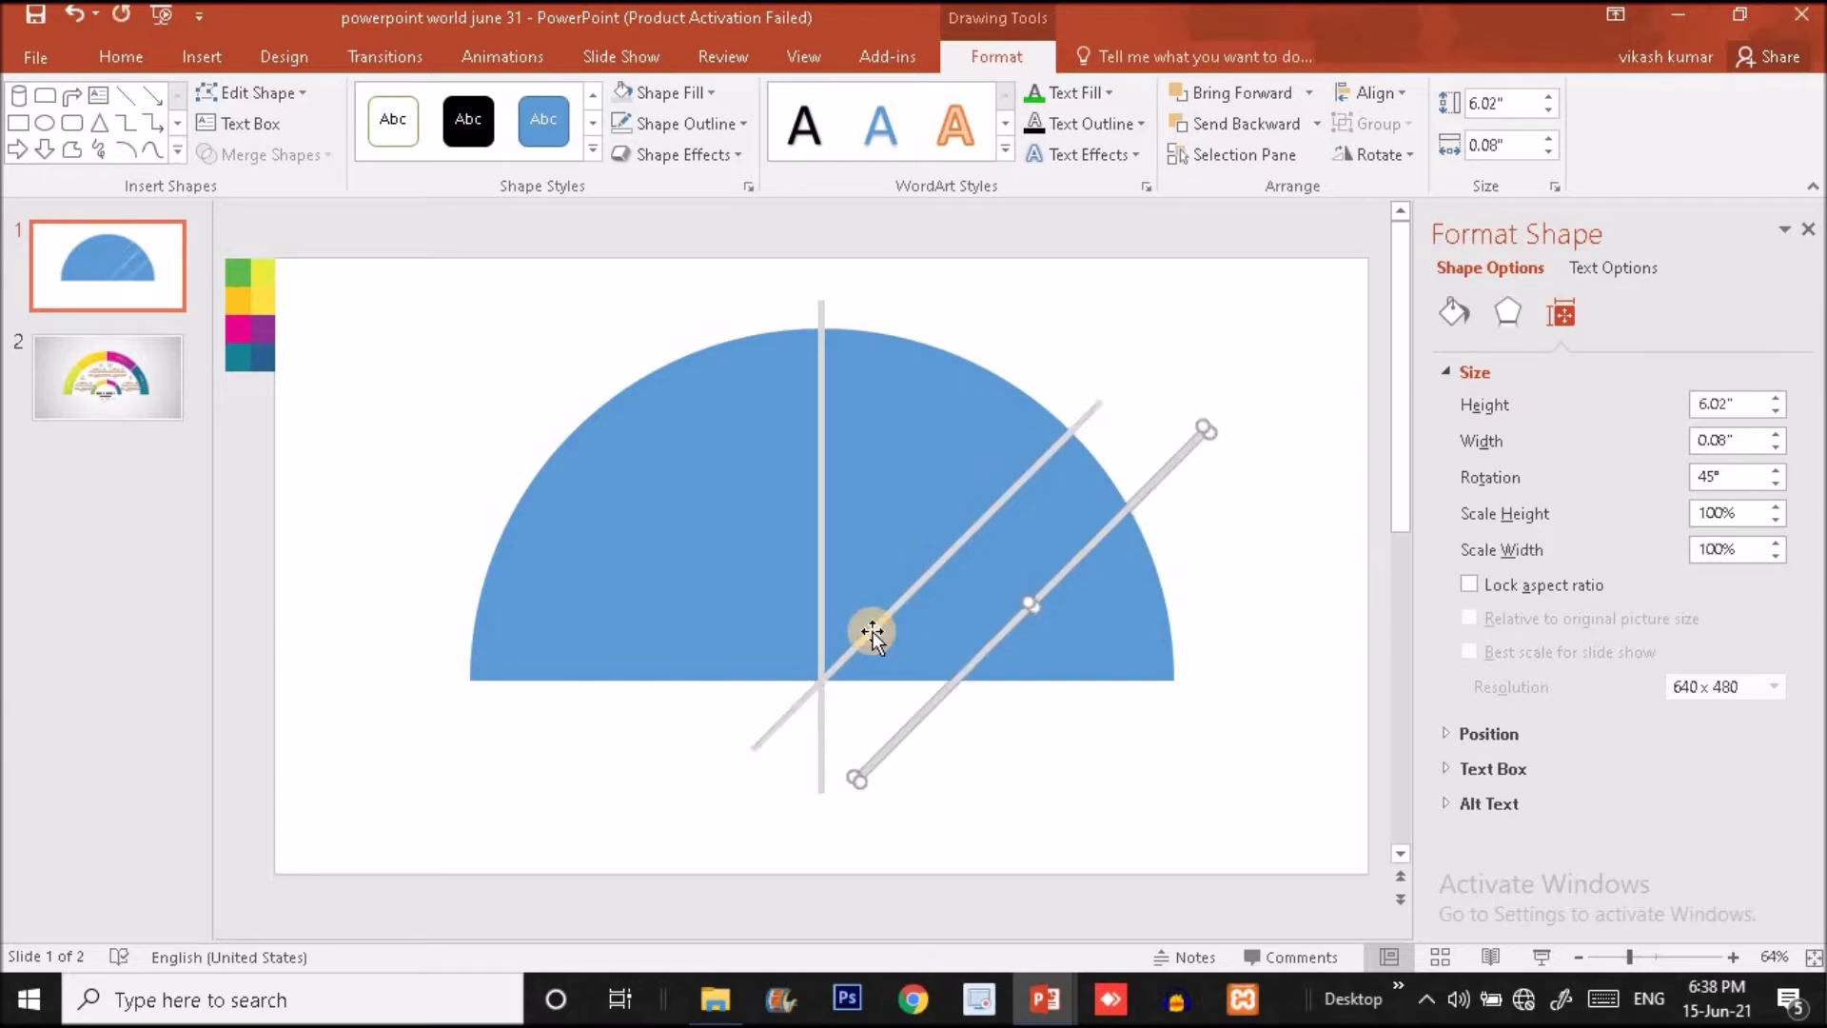
{"action": "left_click", "coordinate": [1397, 156]}
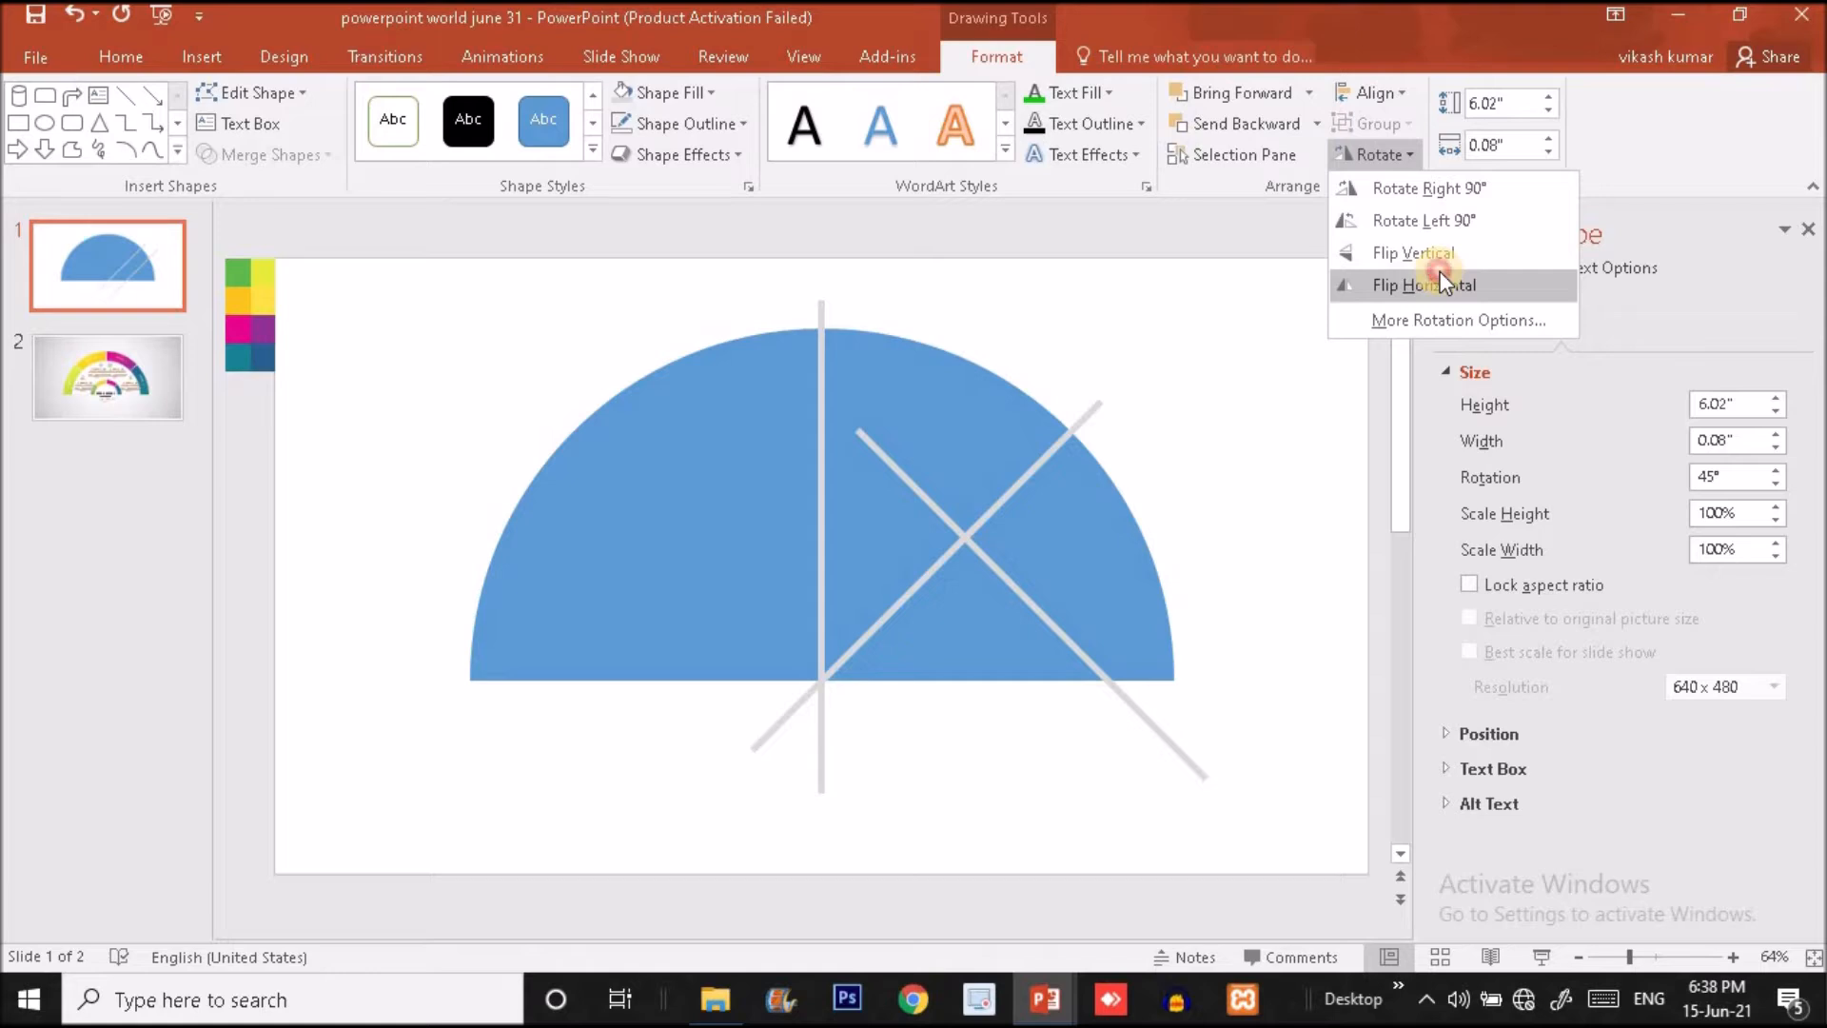
{"action": "left_click", "coordinate": [1441, 276]}
{"action": "left_click_drag", "start_coordinate": [1145, 714], "coordinate": [809, 672]}
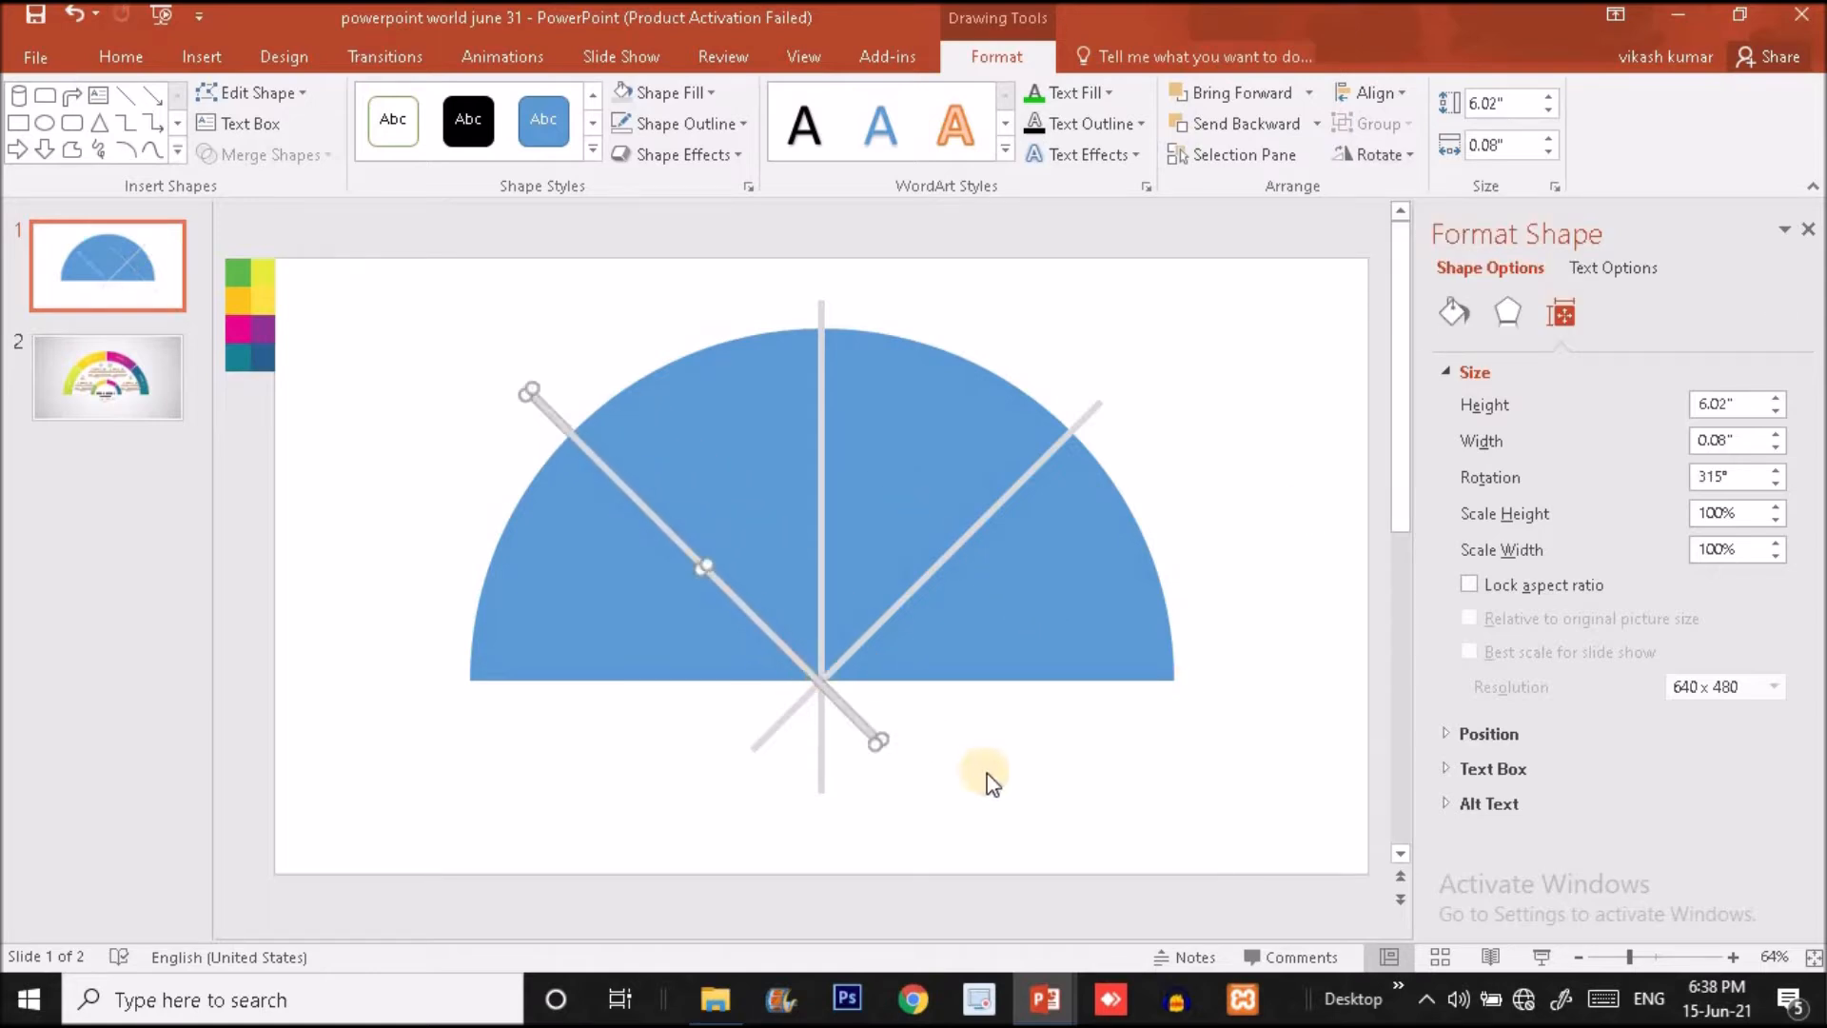
{"action": "left_click", "coordinate": [986, 782]}
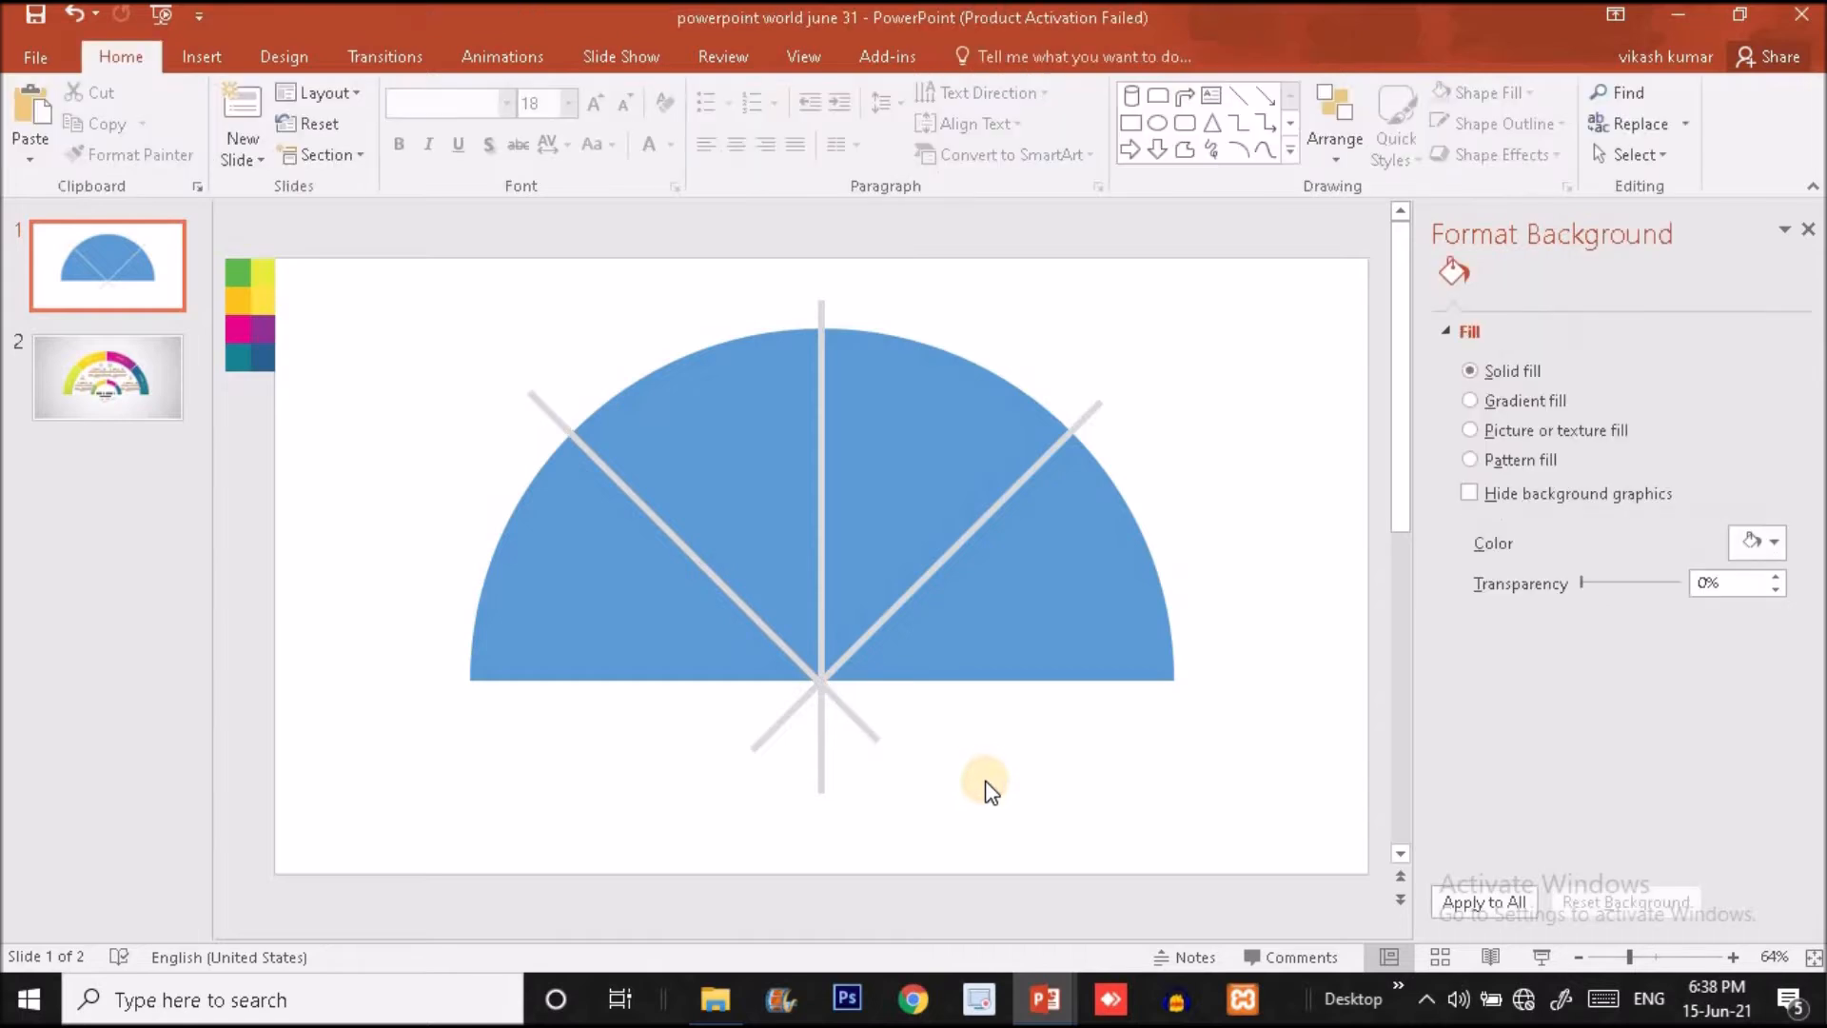